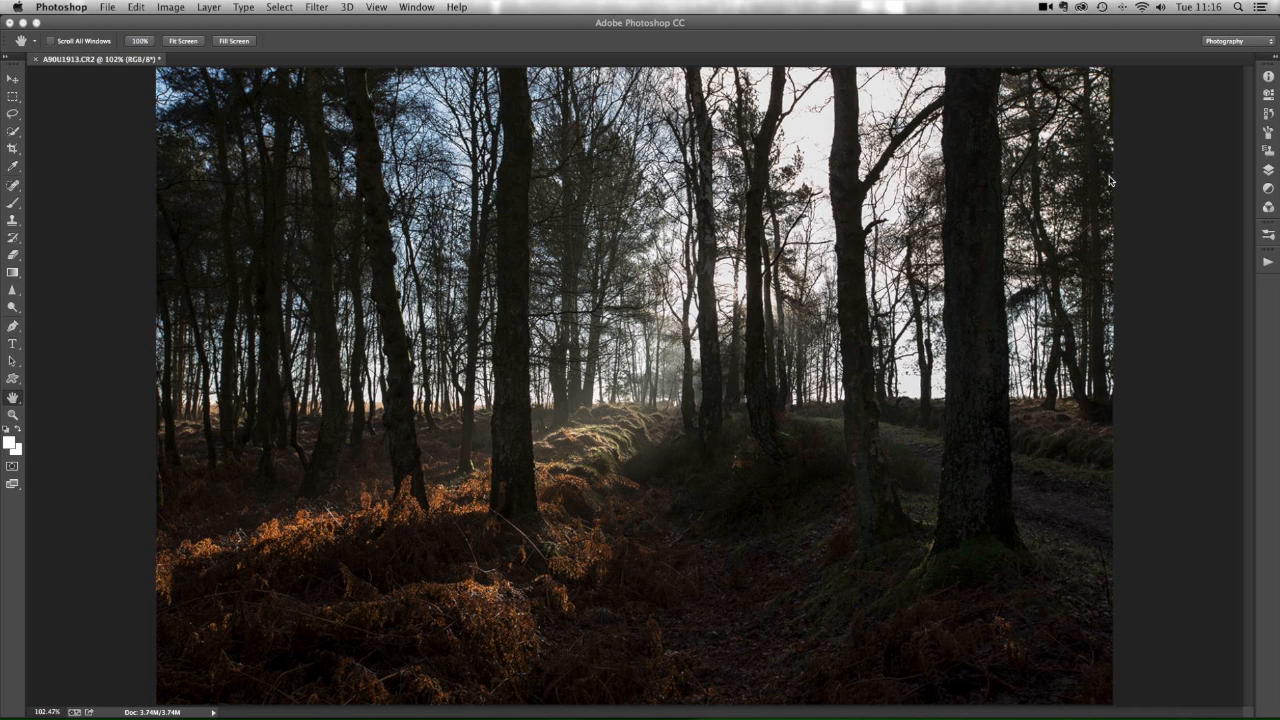
# - Duplicate the Background layer and set the duplicate's blend mode to Screen
pyautogui.click(1269, 172)
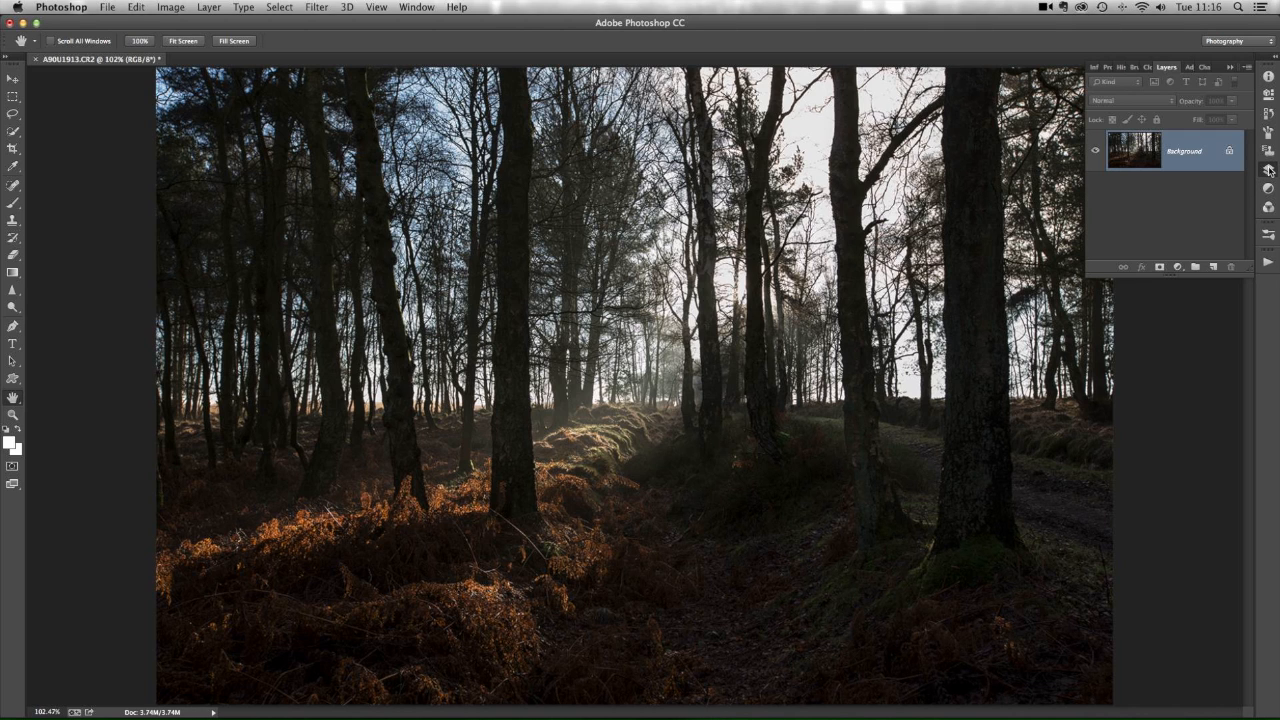
pyautogui.rightClick(1174, 143)
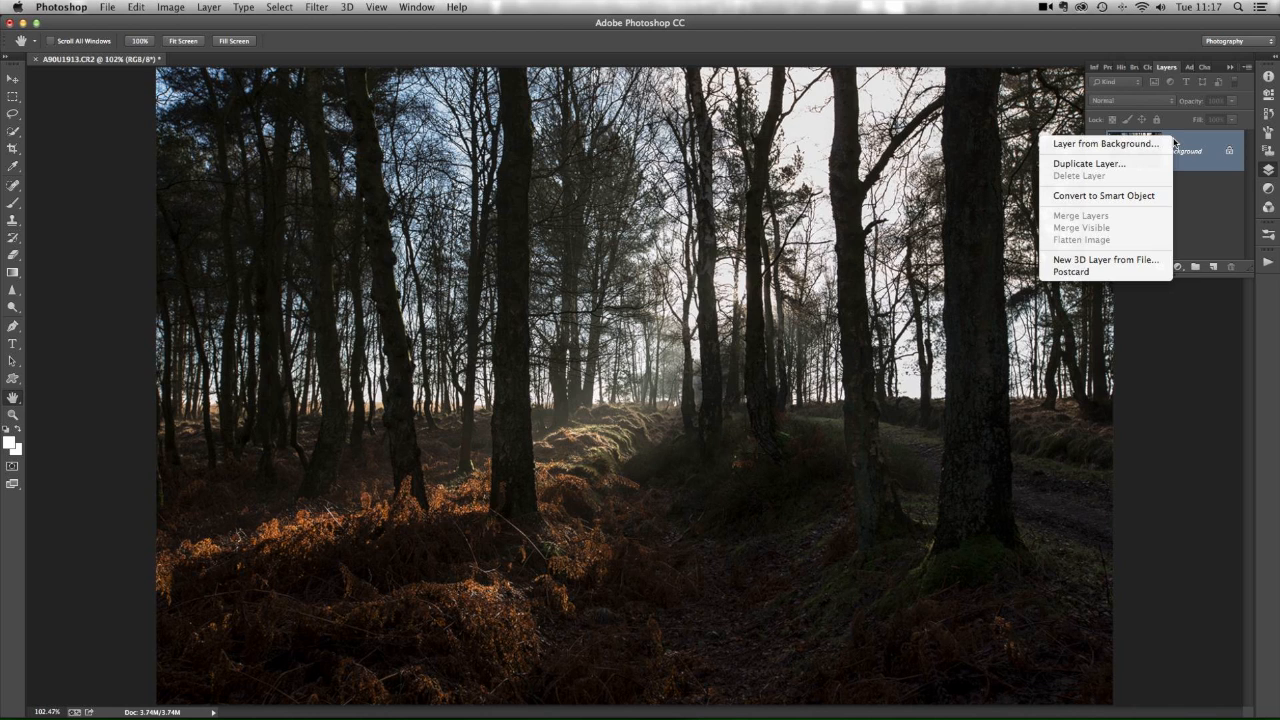
pyautogui.click(1098, 165)
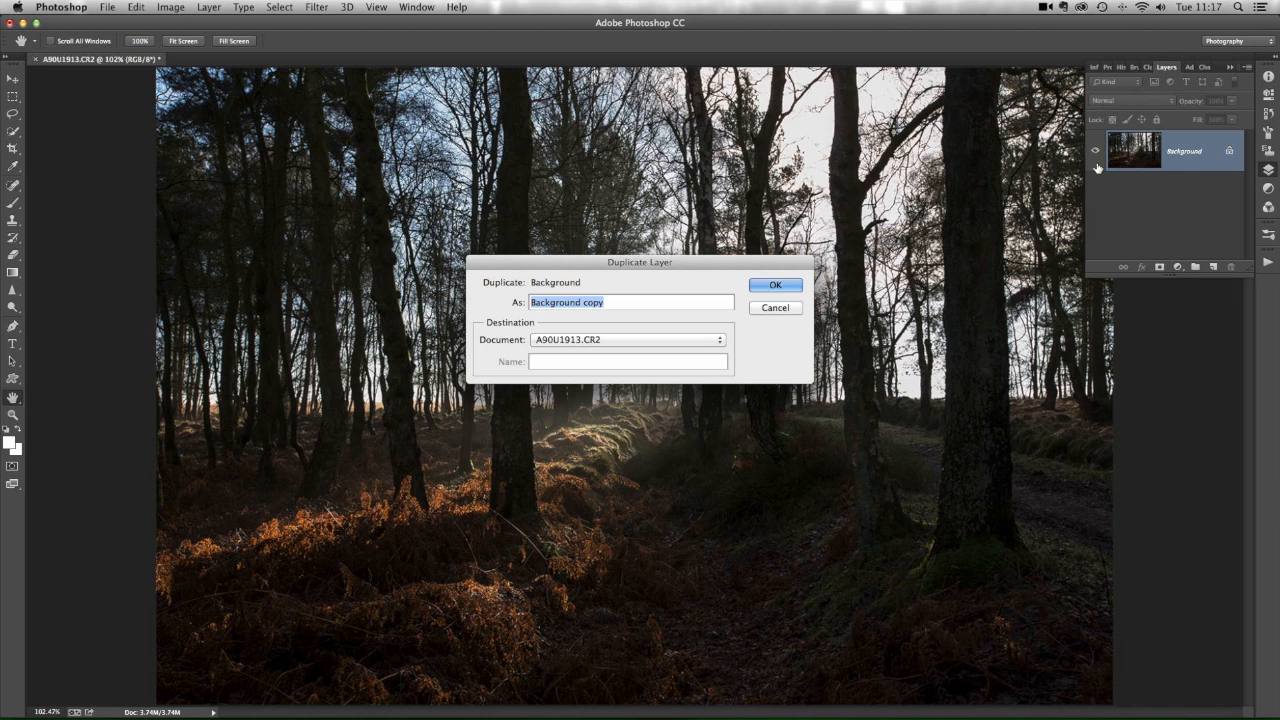
pyautogui.click(767, 287)
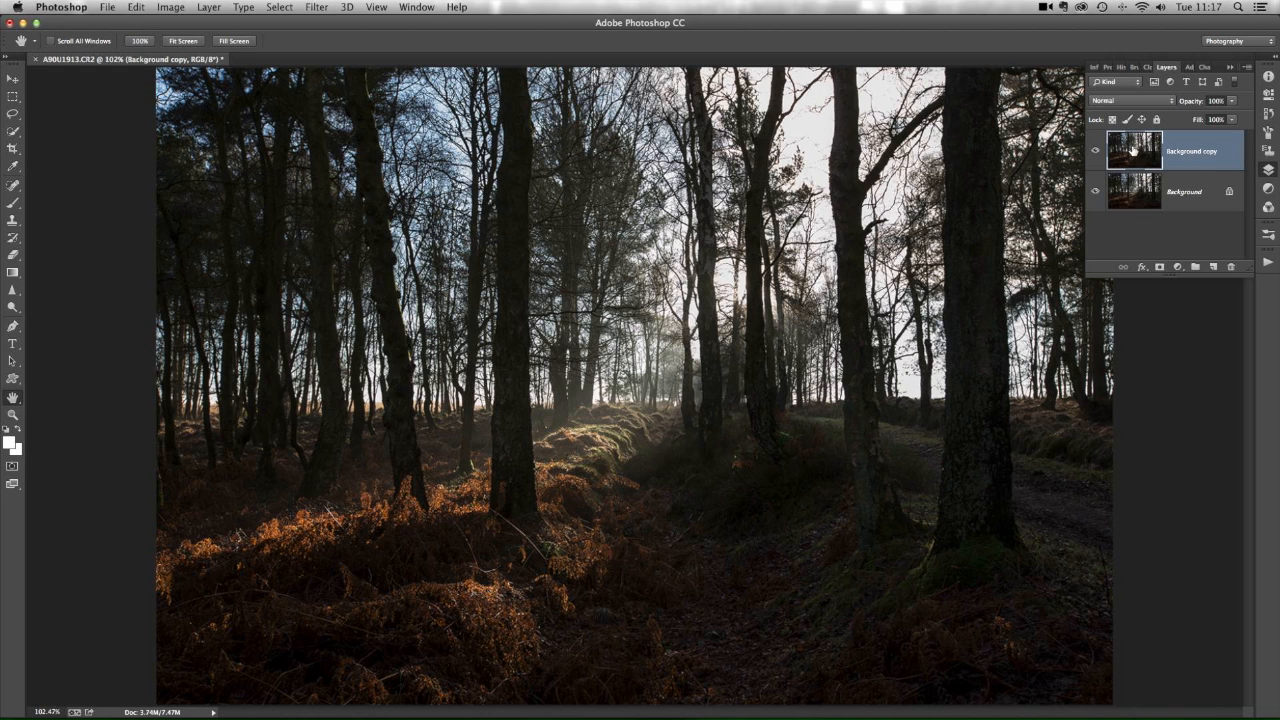
pyautogui.click(1143, 101)
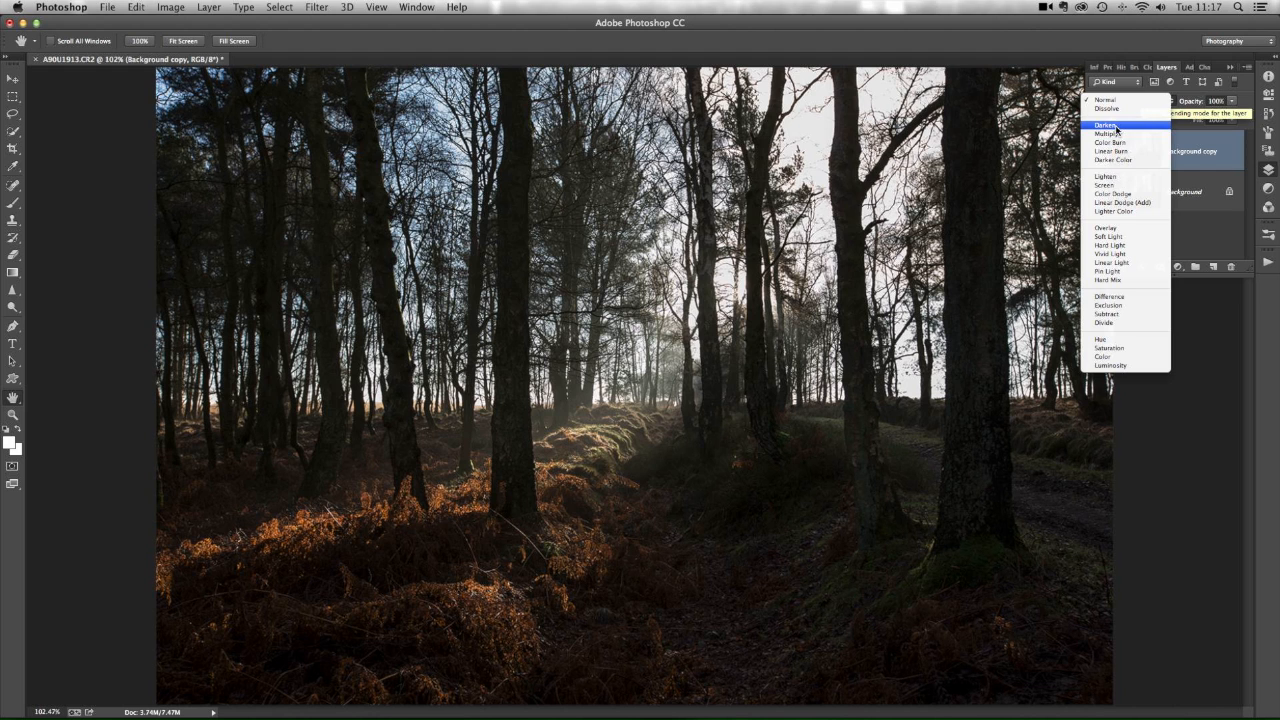
pyautogui.click(1116, 186)
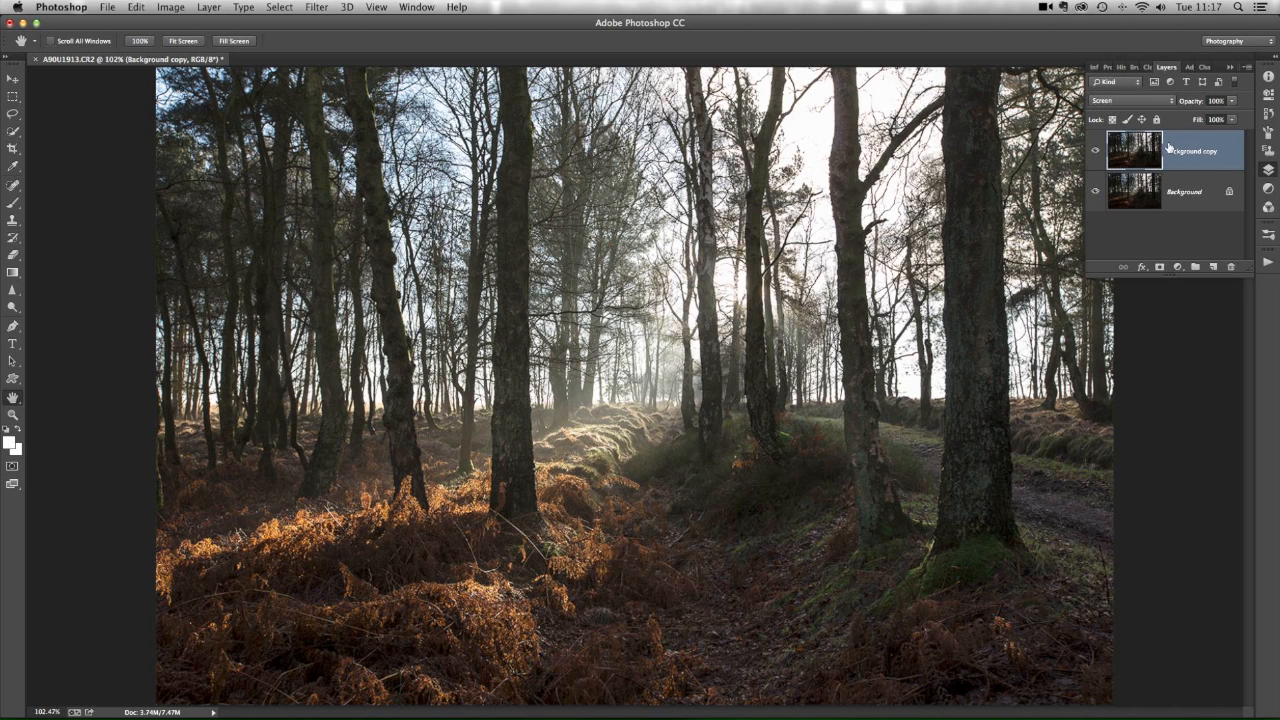
# - Add a white layer mask to the Screen layer and make the mask active for editing
pyautogui.click(1159, 268)
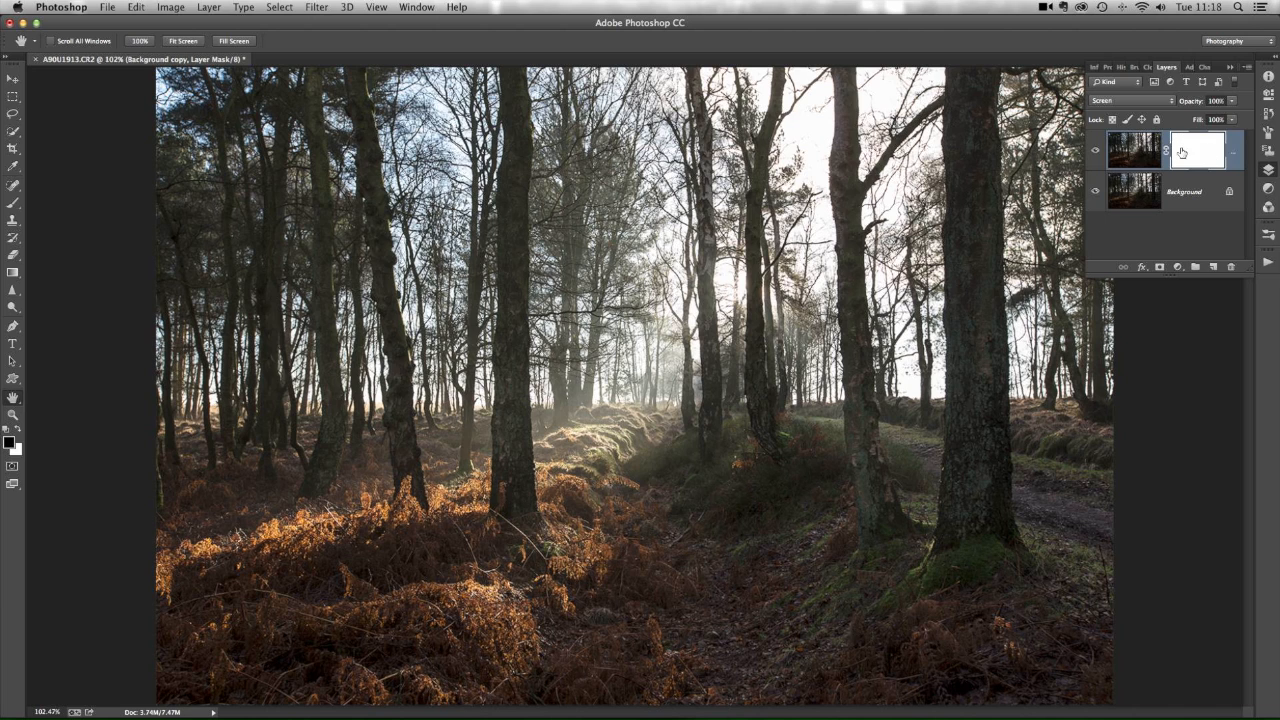
pyautogui.click(1125, 151)
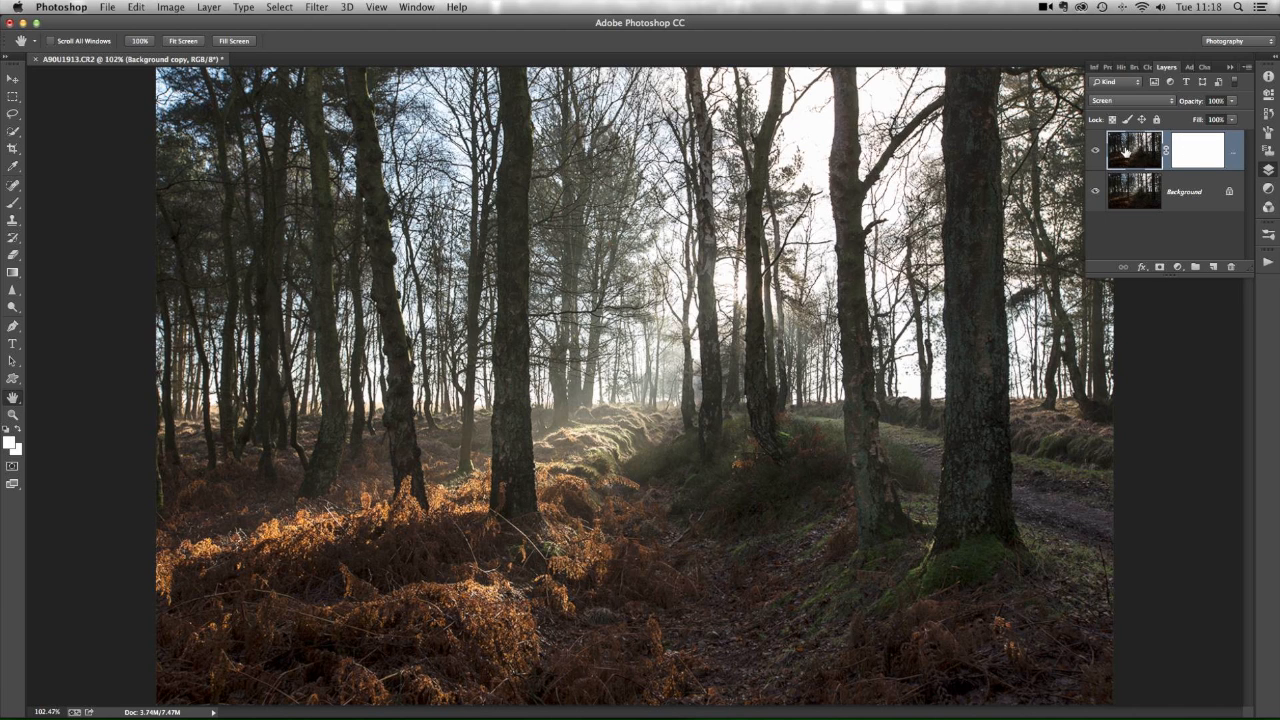
pyautogui.click(1200, 156)
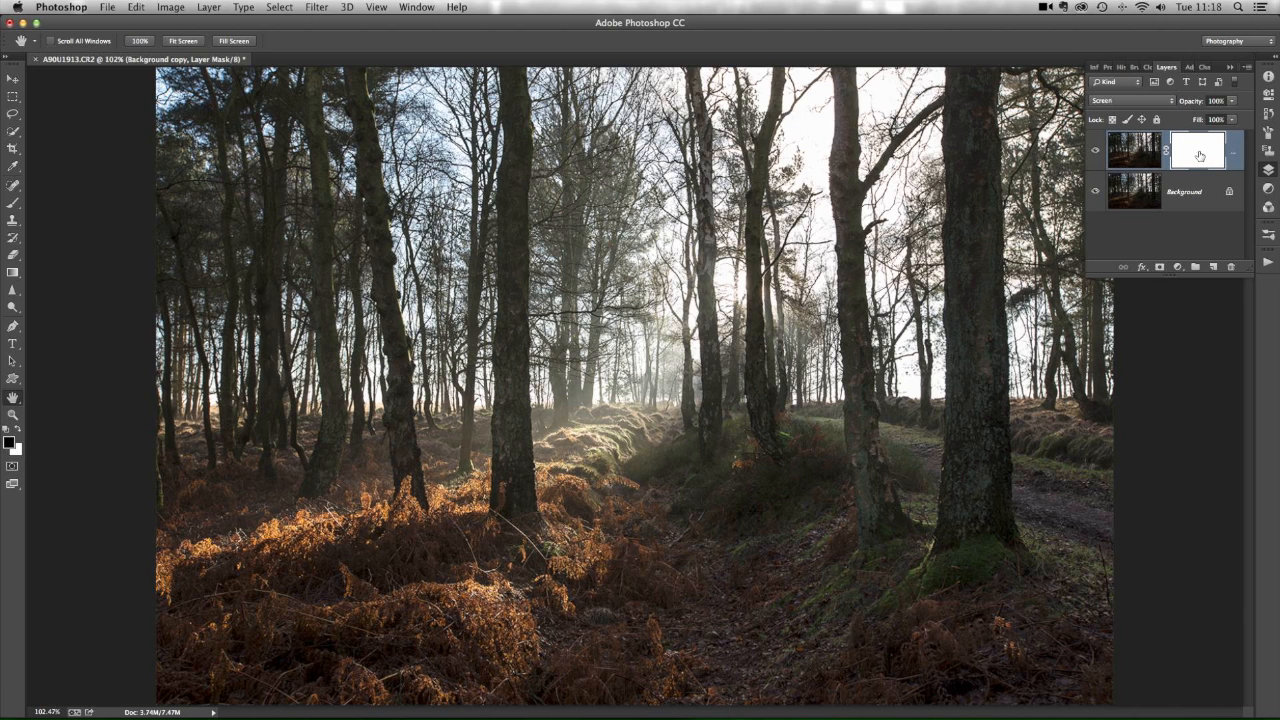
# - Fill the Screen layer's mask with black using the Paint Bucket tool
pyautogui.click(10, 443)
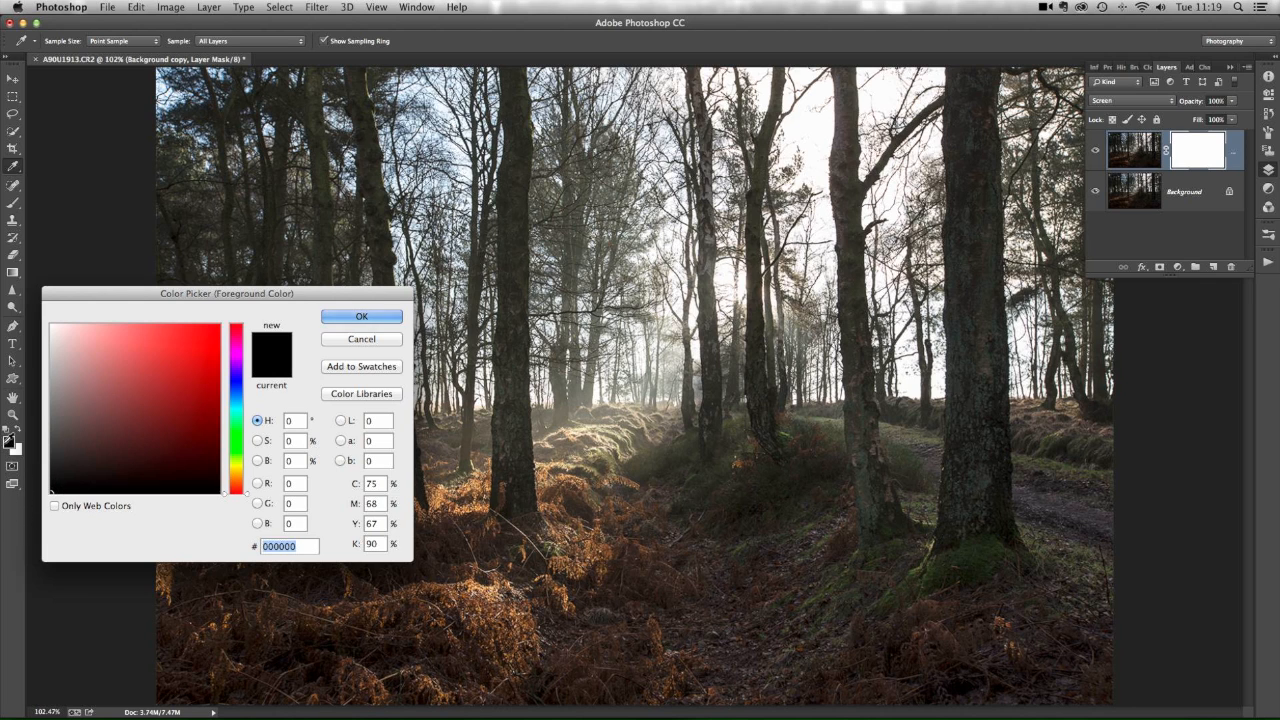
pyautogui.click(362, 317)
pyautogui.press('h')
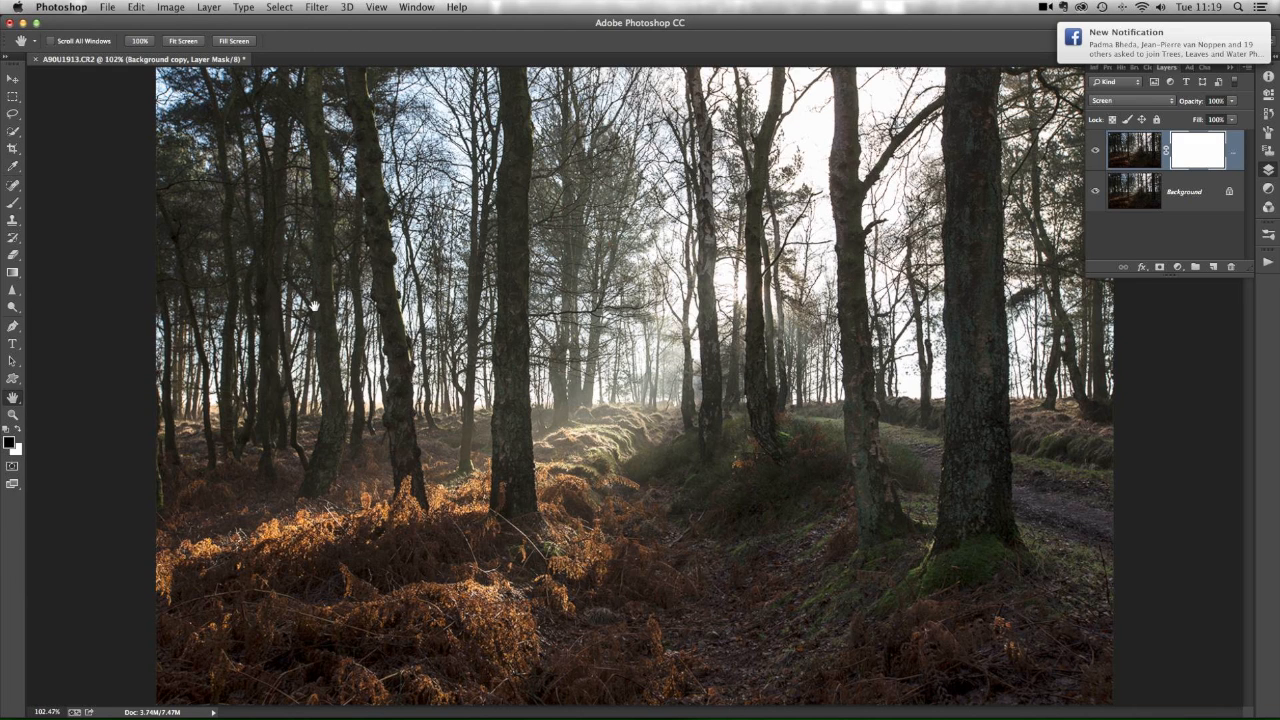
pyautogui.click(12, 272)
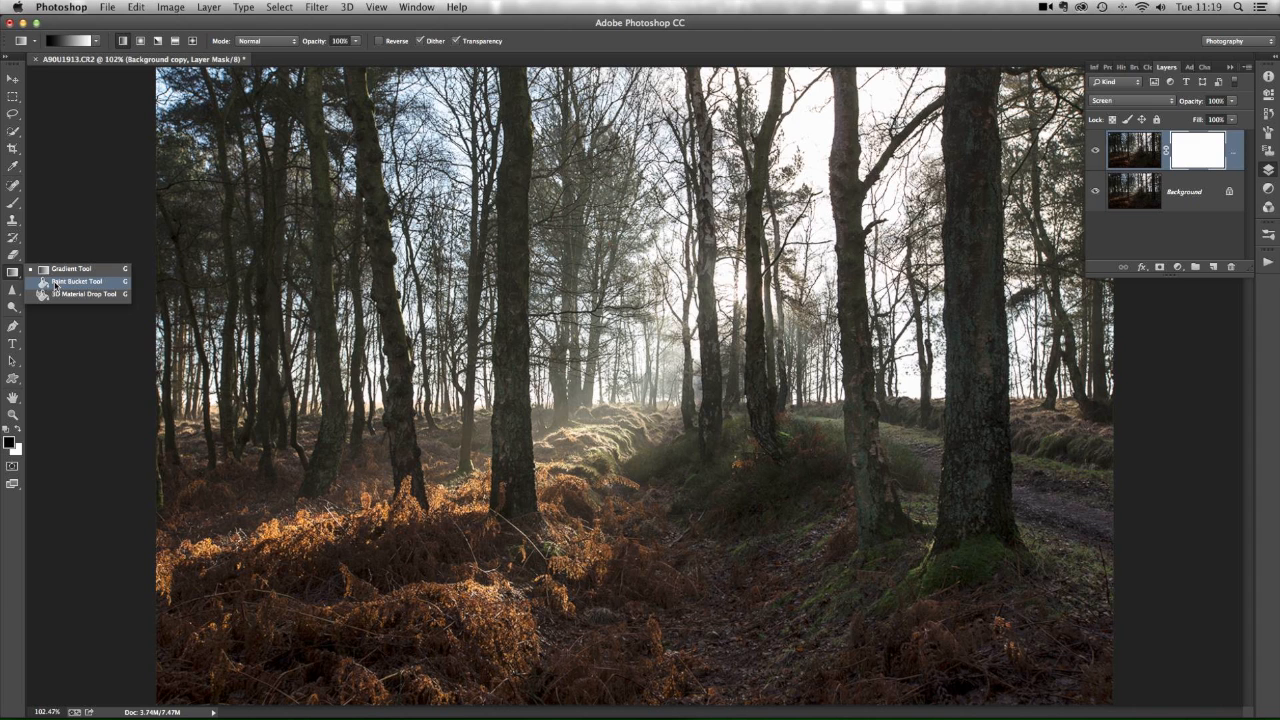
pyautogui.click(55, 284)
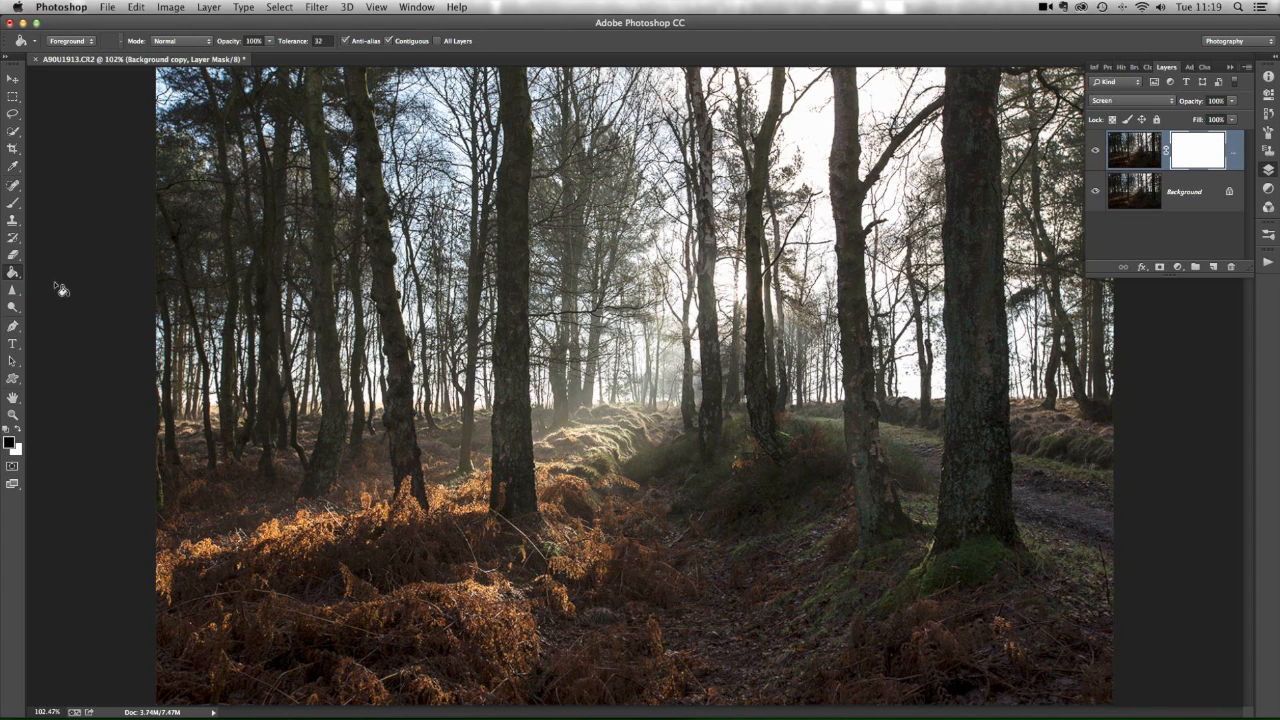
pyautogui.click(582, 270)
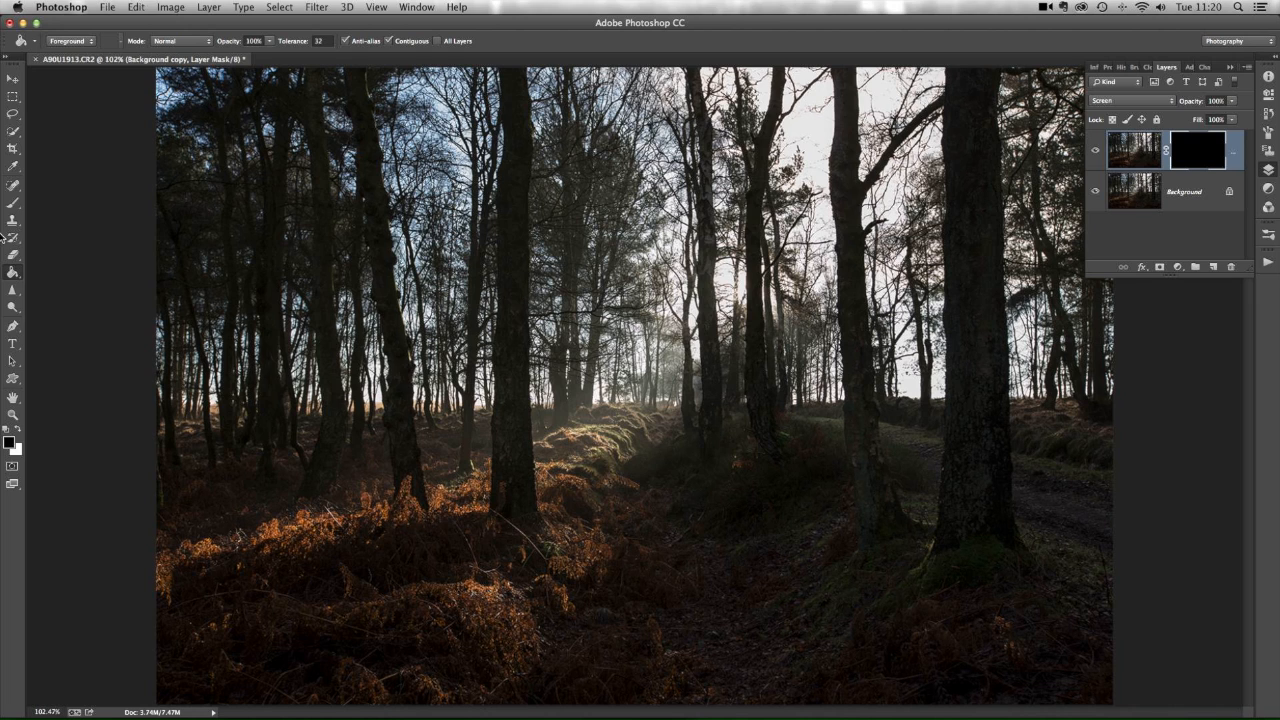
# - Set up a soft Brush with white as the foreground colour and a size of 143 px
pyautogui.click(15, 204)
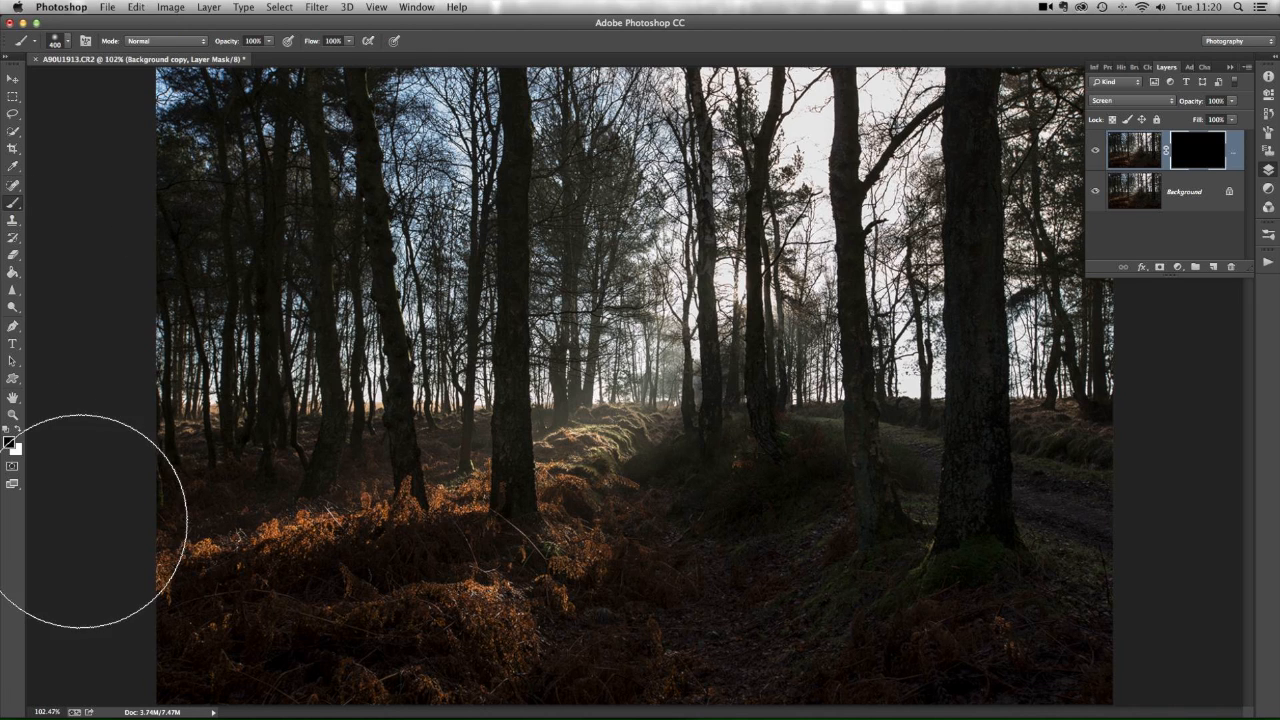
pyautogui.click(19, 431)
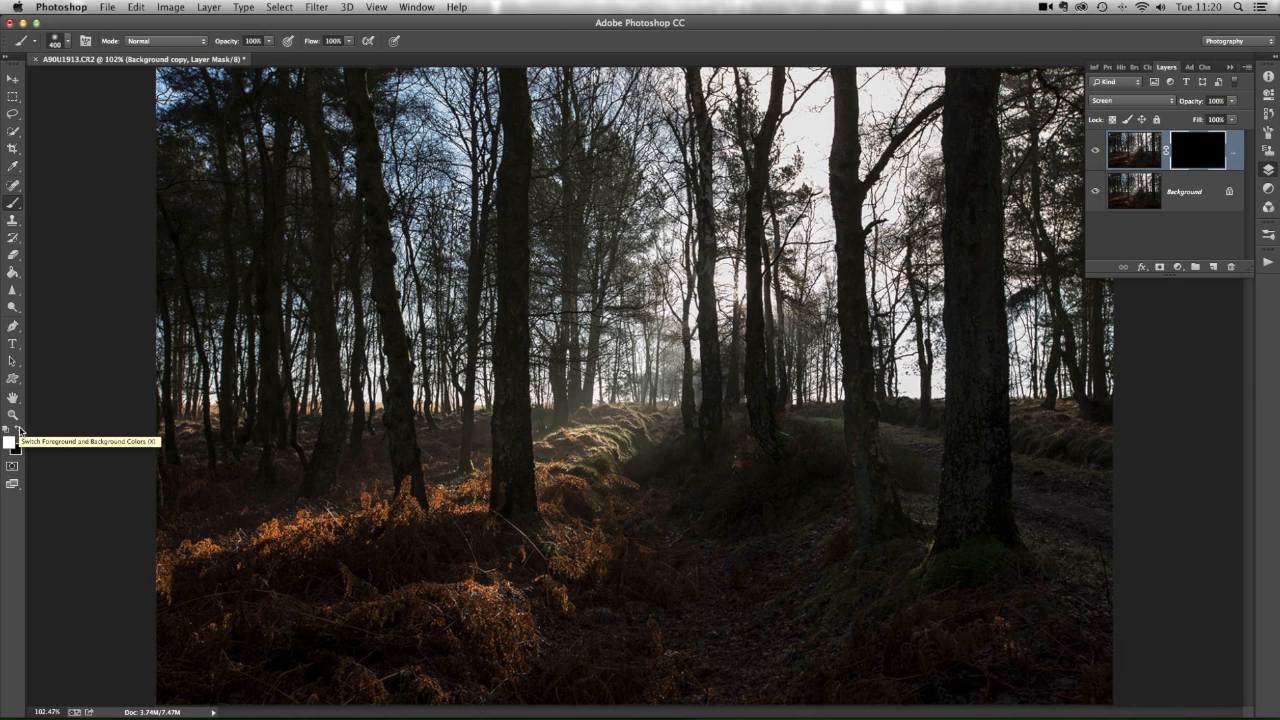
pyautogui.click(66, 44)
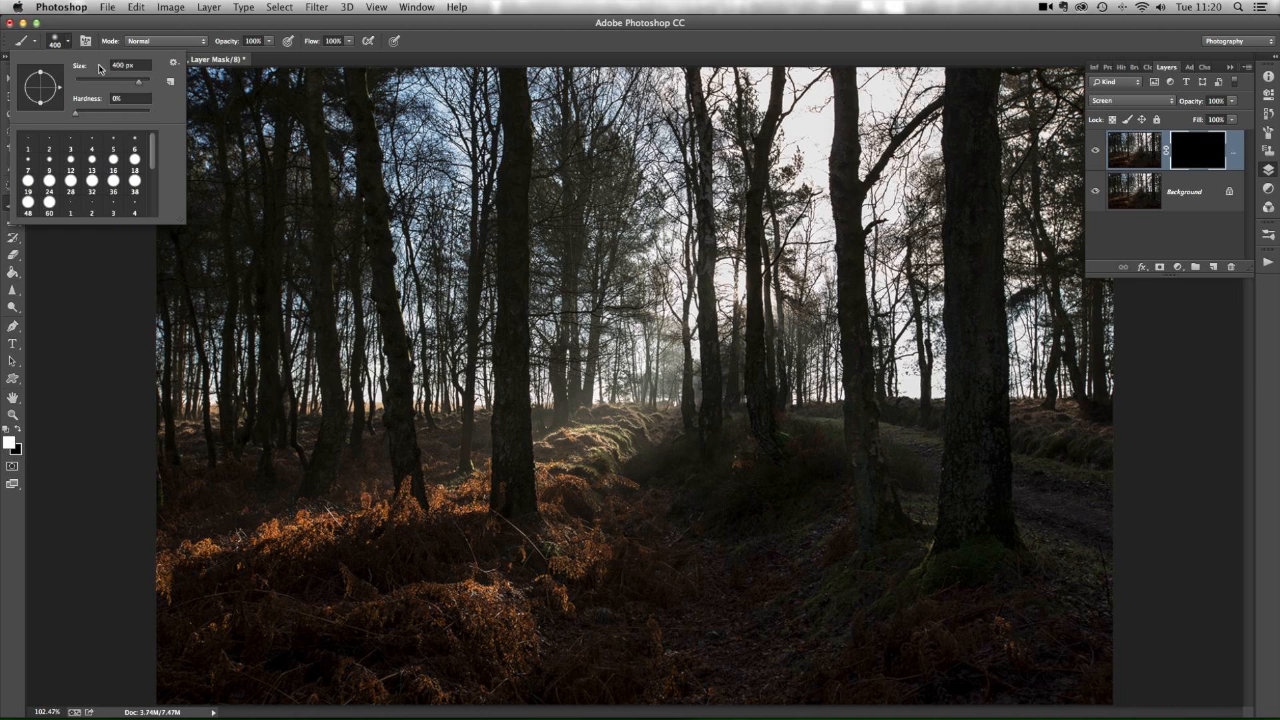
pyautogui.moveTo(138, 86); pyautogui.dragTo(110, 84)
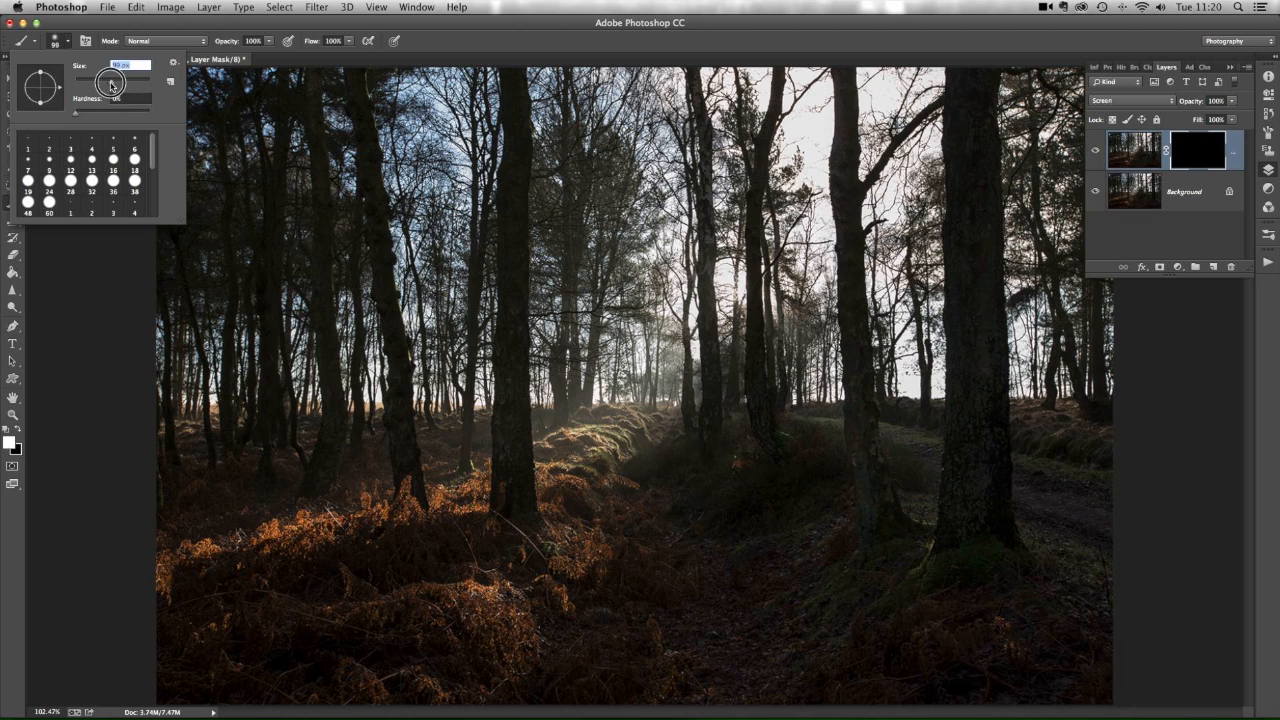
pyautogui.moveTo(112, 86); pyautogui.dragTo(121, 84)
pyautogui.press('Tab')
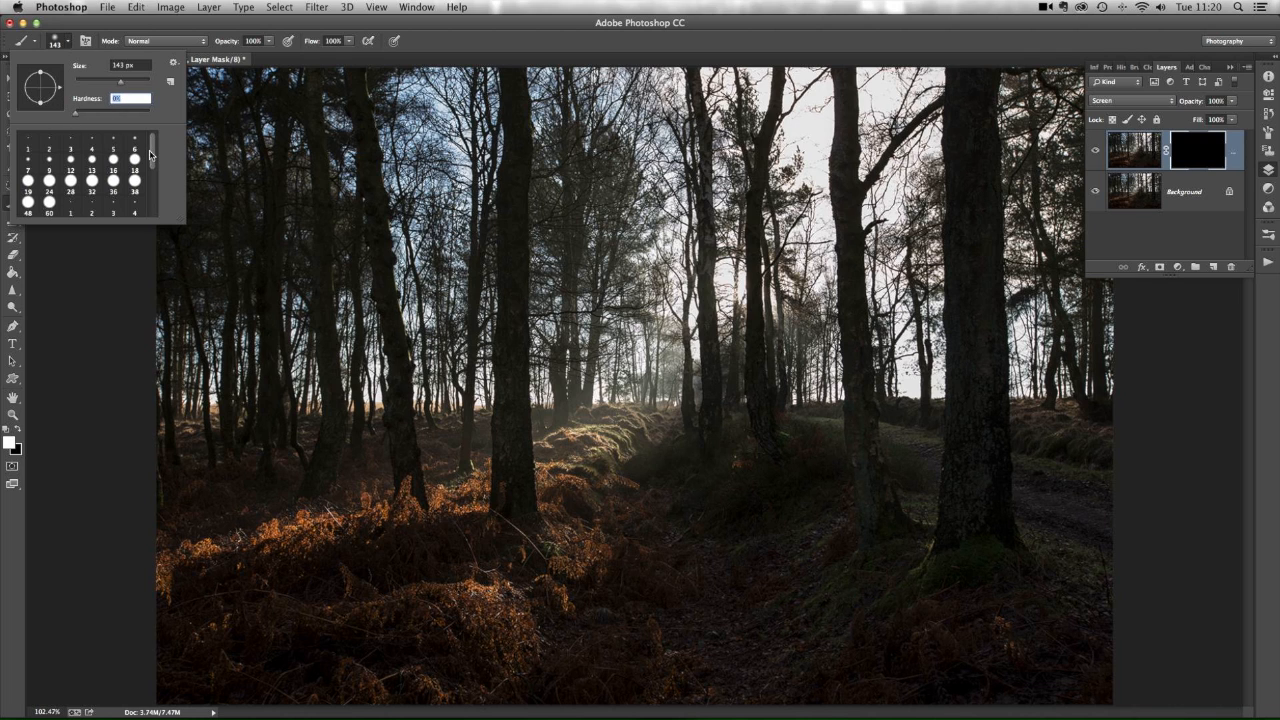
pyautogui.click(88, 305)
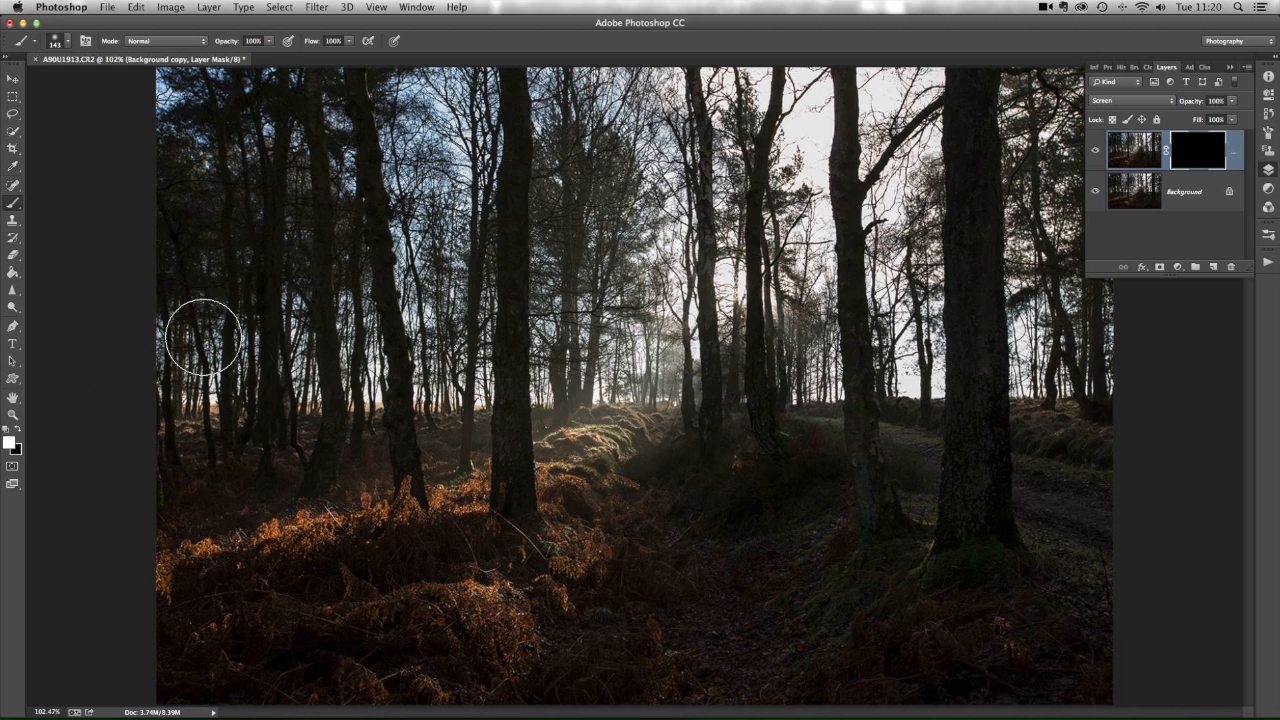
# - Paint white on the mask at 100% brush opacity over the dark ground and bracken in the foreground and beneath the trees
pyautogui.click(269, 42)
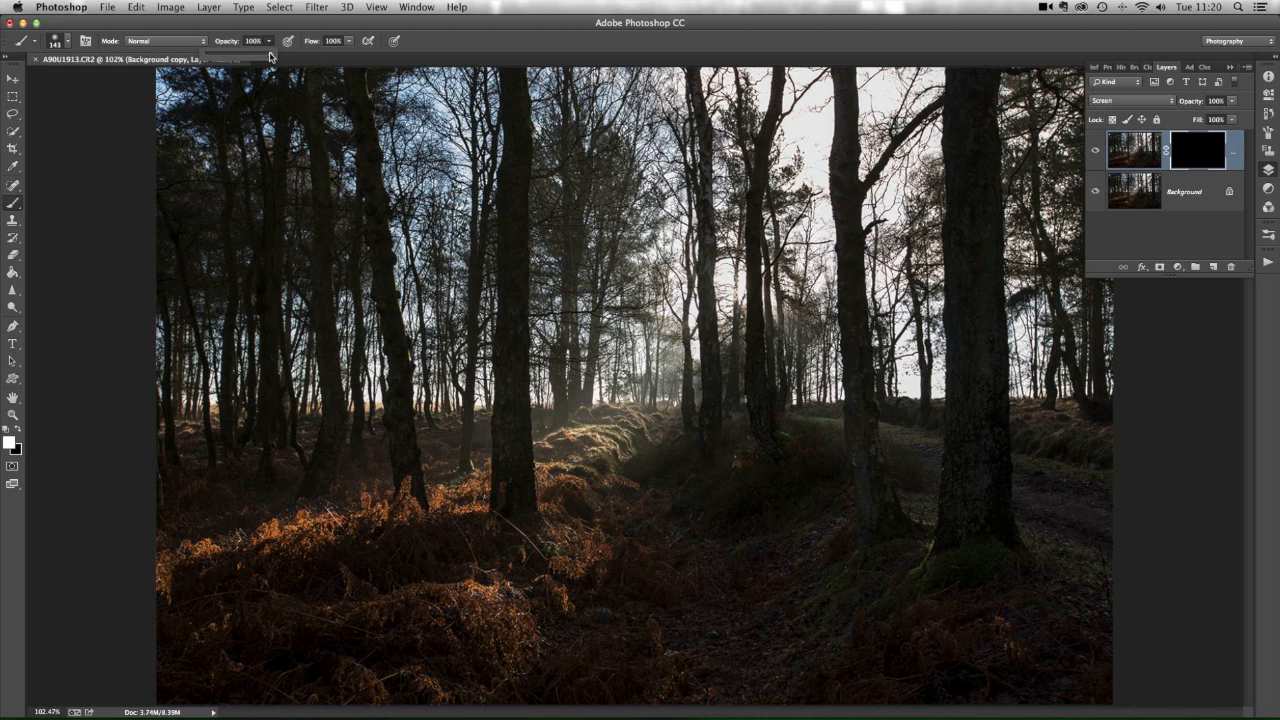
pyautogui.moveTo(270, 57); pyautogui.dragTo(267, 52)
pyautogui.moveTo(705, 524)
pyautogui.mouseDown()
pyautogui.moveTo(625, 511)
pyautogui.moveTo(738, 496)
pyautogui.moveTo(740, 511)
pyautogui.moveTo(827, 517)
pyautogui.moveTo(1065, 619)
pyautogui.moveTo(1009, 612)
pyautogui.moveTo(953, 575)
pyautogui.moveTo(929, 616)
pyautogui.moveTo(794, 670)
pyautogui.moveTo(598, 653)
pyautogui.moveTo(577, 603)
pyautogui.moveTo(611, 528)
pyautogui.moveTo(635, 621)
pyautogui.moveTo(518, 664)
pyautogui.moveTo(347, 658)
pyautogui.moveTo(831, 637)
pyautogui.moveTo(930, 666)
pyautogui.moveTo(1060, 671)
pyautogui.moveTo(970, 561)
pyautogui.moveTo(1066, 587)
pyautogui.moveTo(968, 537)
pyautogui.moveTo(709, 456)
pyautogui.moveTo(726, 500)
pyautogui.mouseUp()
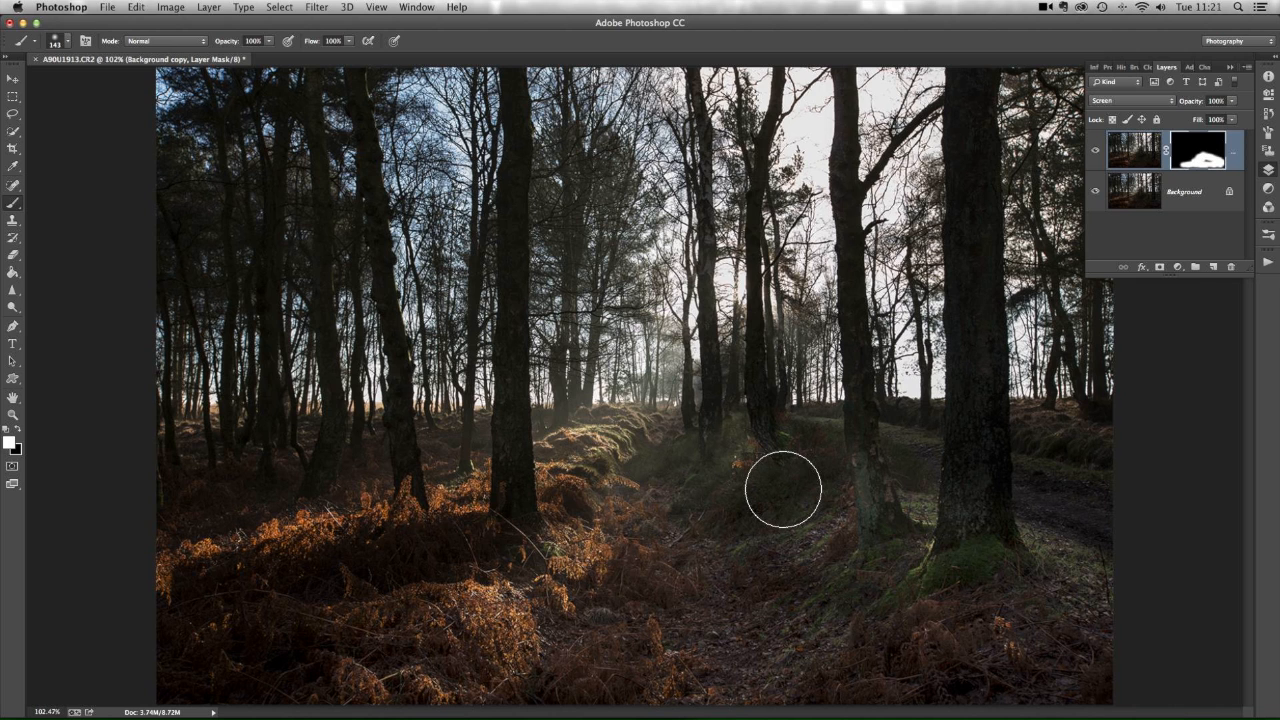
pyautogui.moveTo(725, 507)
pyautogui.mouseDown()
pyautogui.moveTo(1074, 617)
pyautogui.moveTo(1018, 614)
pyautogui.moveTo(881, 679)
pyautogui.moveTo(440, 675)
pyautogui.mouseUp()
pyautogui.moveTo(338, 490); pyautogui.dragTo(139, 484)
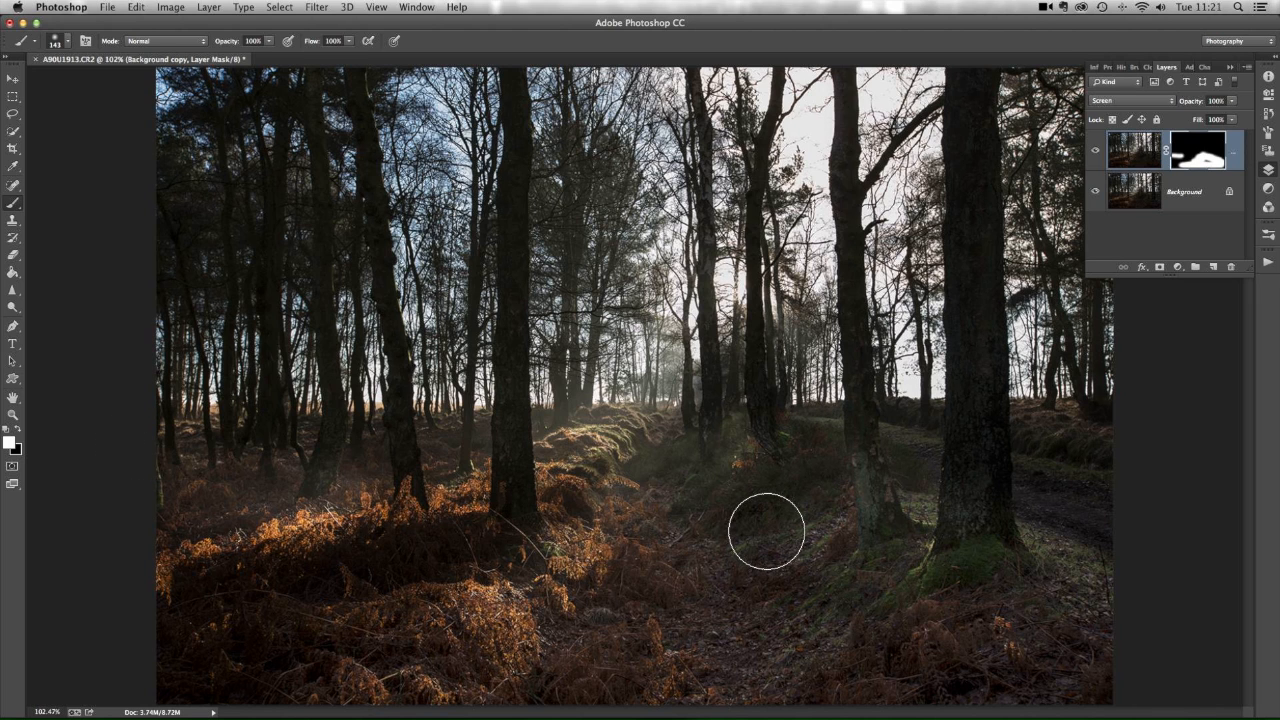
# - Switch to black, paint out the brightened ground on the mask, and refill the whole mask with black
pyautogui.click(20, 430)
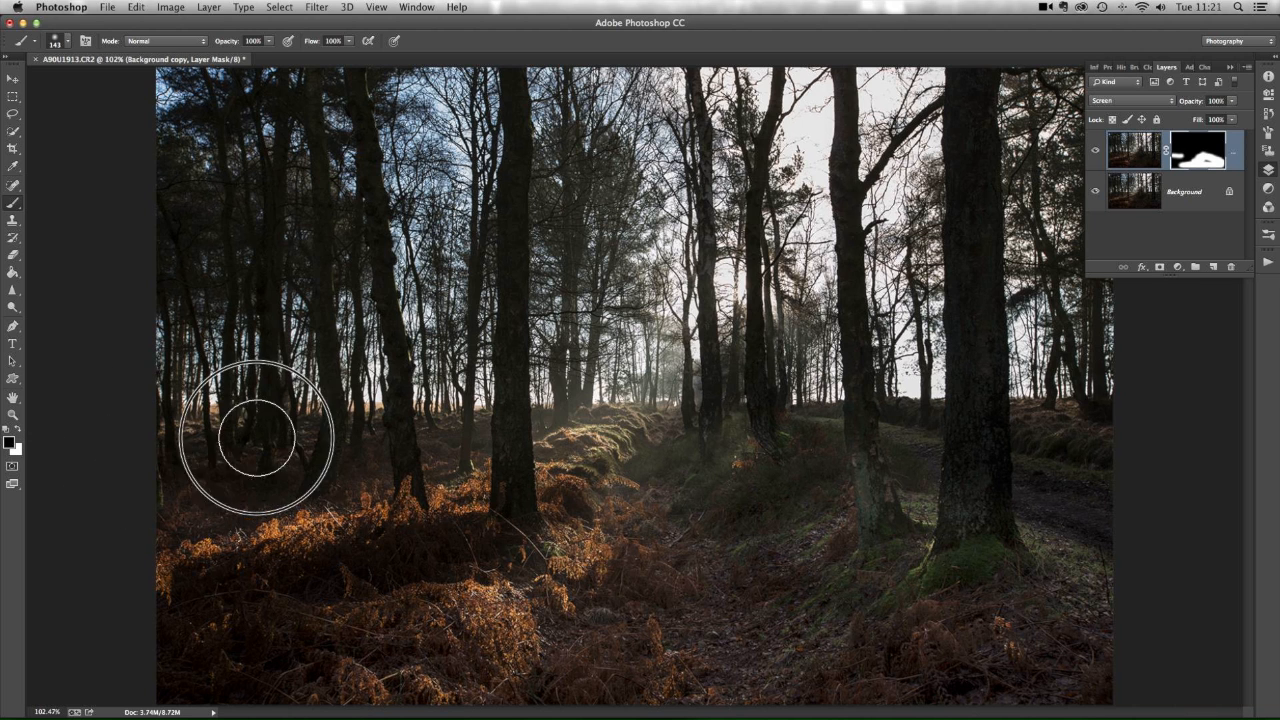
pyautogui.moveTo(645, 452)
pyautogui.mouseDown()
pyautogui.moveTo(486, 394)
pyautogui.moveTo(1006, 463)
pyautogui.moveTo(924, 567)
pyautogui.moveTo(737, 577)
pyautogui.moveTo(829, 674)
pyautogui.moveTo(677, 560)
pyautogui.moveTo(612, 462)
pyautogui.mouseUp()
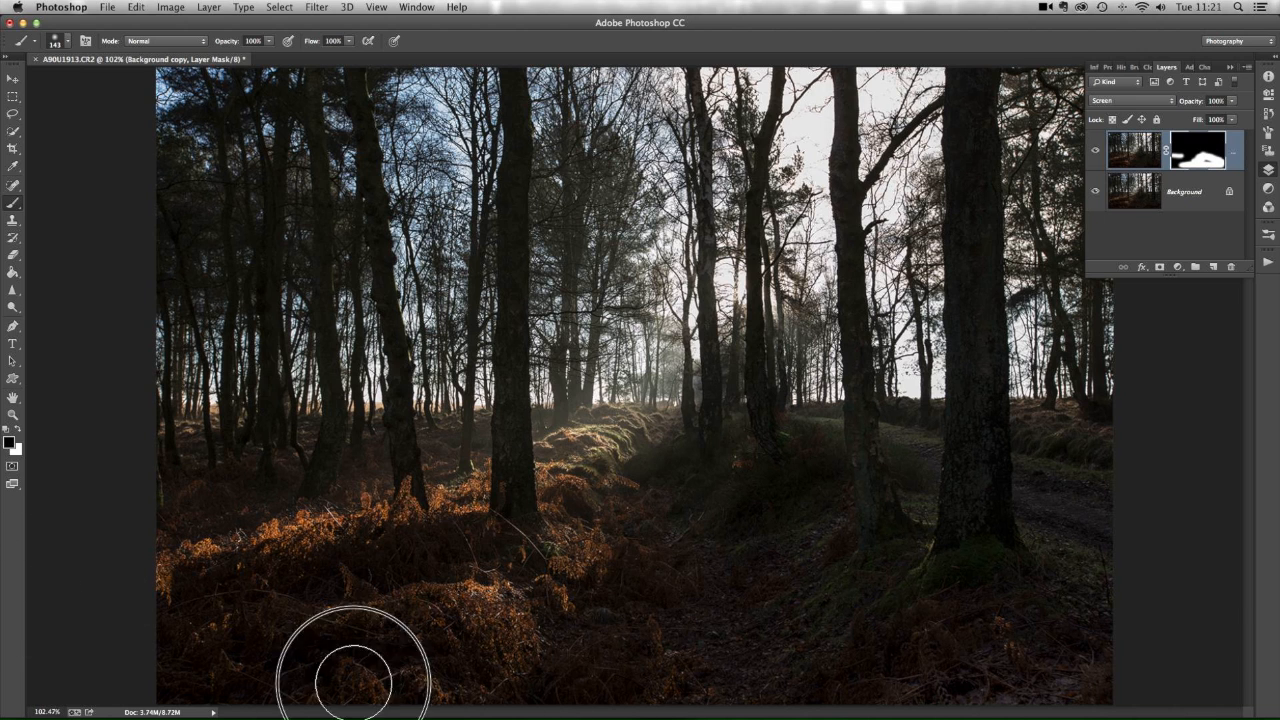
pyautogui.hotkey('alt', 'BackSpace')
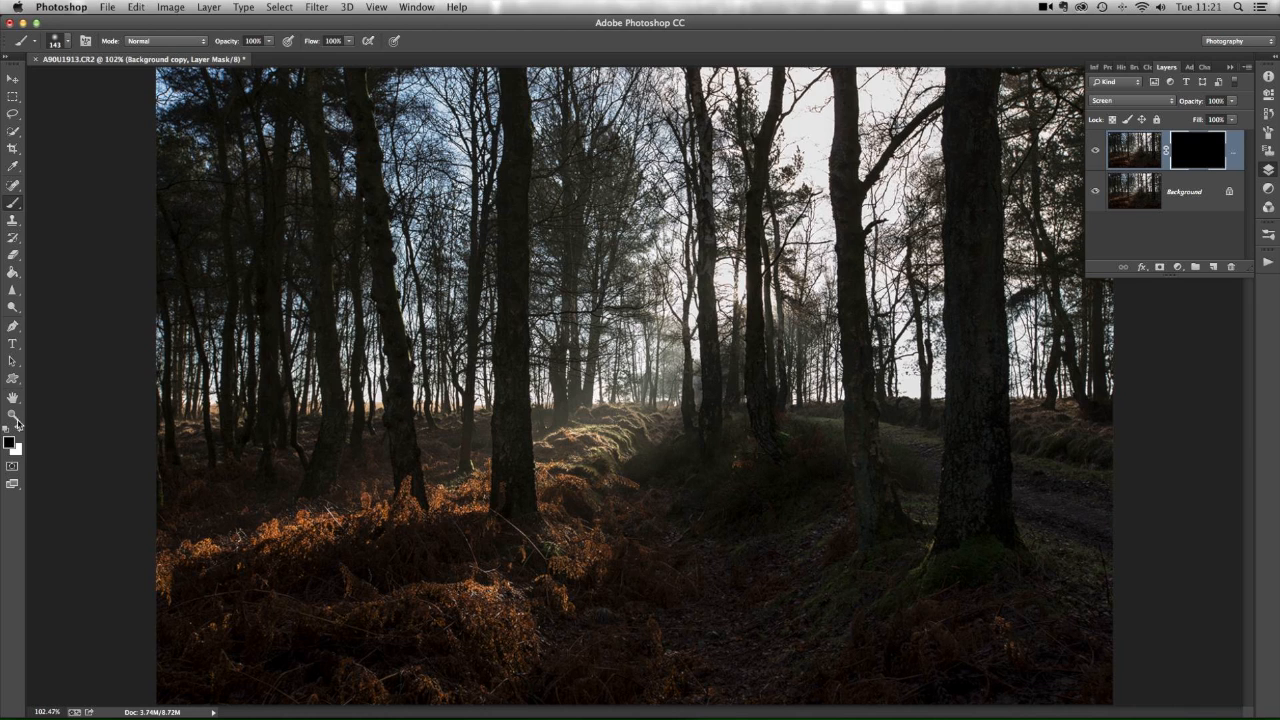
# - Set the brush opacity to 25% and build up white strokes on the mask over the shadowed ground, bracken and tree bases
pyautogui.moveTo(269, 44); pyautogui.dragTo(224, 57)
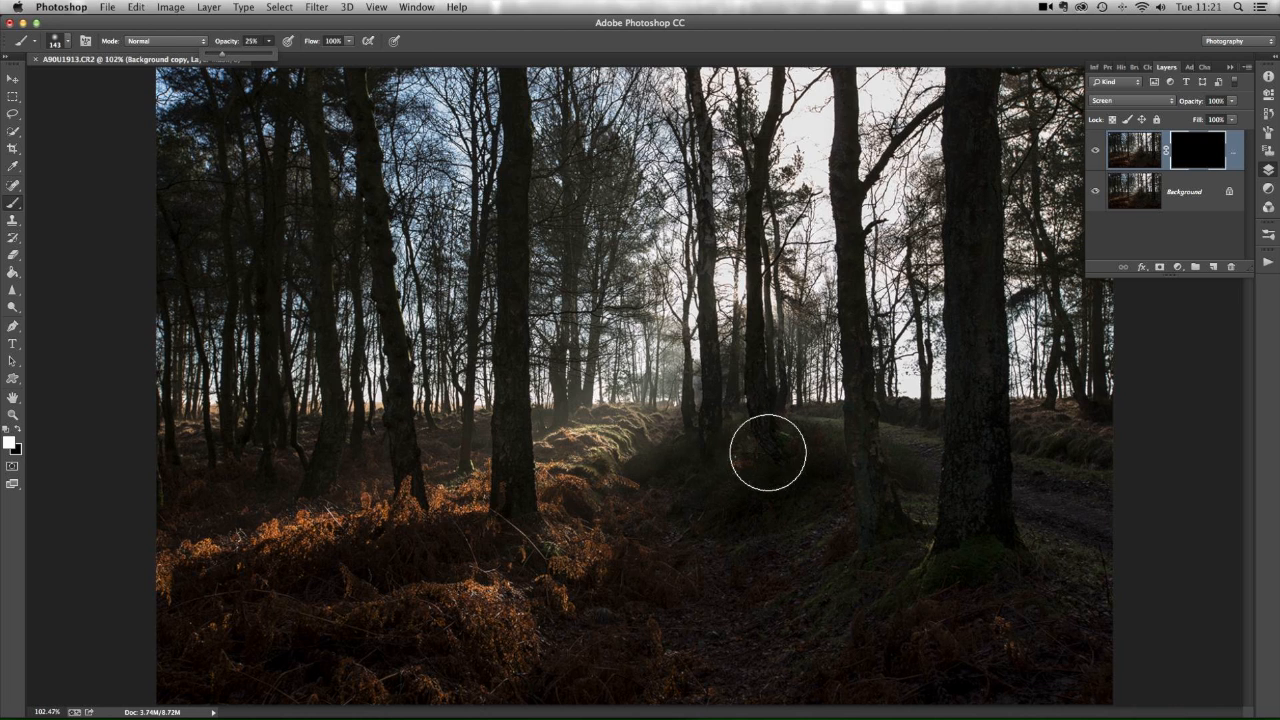
pyautogui.moveTo(747, 442)
pyautogui.mouseDown()
pyautogui.moveTo(963, 531)
pyautogui.moveTo(1108, 623)
pyautogui.moveTo(809, 491)
pyautogui.moveTo(614, 583)
pyautogui.moveTo(673, 560)
pyautogui.moveTo(757, 643)
pyautogui.moveTo(1020, 651)
pyautogui.moveTo(823, 634)
pyautogui.moveTo(831, 550)
pyautogui.mouseUp()
pyautogui.moveTo(782, 462)
pyautogui.mouseDown()
pyautogui.moveTo(1089, 617)
pyautogui.moveTo(1096, 521)
pyautogui.moveTo(1077, 471)
pyautogui.moveTo(894, 434)
pyautogui.moveTo(817, 434)
pyautogui.moveTo(1012, 534)
pyautogui.moveTo(1049, 651)
pyautogui.mouseUp()
pyautogui.moveTo(289, 449)
pyautogui.mouseDown()
pyautogui.moveTo(246, 451)
pyautogui.moveTo(487, 452)
pyautogui.moveTo(183, 466)
pyautogui.moveTo(99, 529)
pyautogui.mouseUp()
pyautogui.moveTo(395, 580)
pyautogui.mouseDown()
pyautogui.moveTo(354, 583)
pyautogui.moveTo(383, 655)
pyautogui.moveTo(645, 662)
pyautogui.mouseUp()
pyautogui.moveTo(711, 486)
pyautogui.mouseDown()
pyautogui.moveTo(757, 500)
pyautogui.moveTo(820, 464)
pyautogui.moveTo(991, 620)
pyautogui.moveTo(1063, 657)
pyautogui.moveTo(1080, 629)
pyautogui.moveTo(1080, 650)
pyautogui.mouseUp()
pyautogui.moveTo(295, 460); pyautogui.dragTo(204, 490)
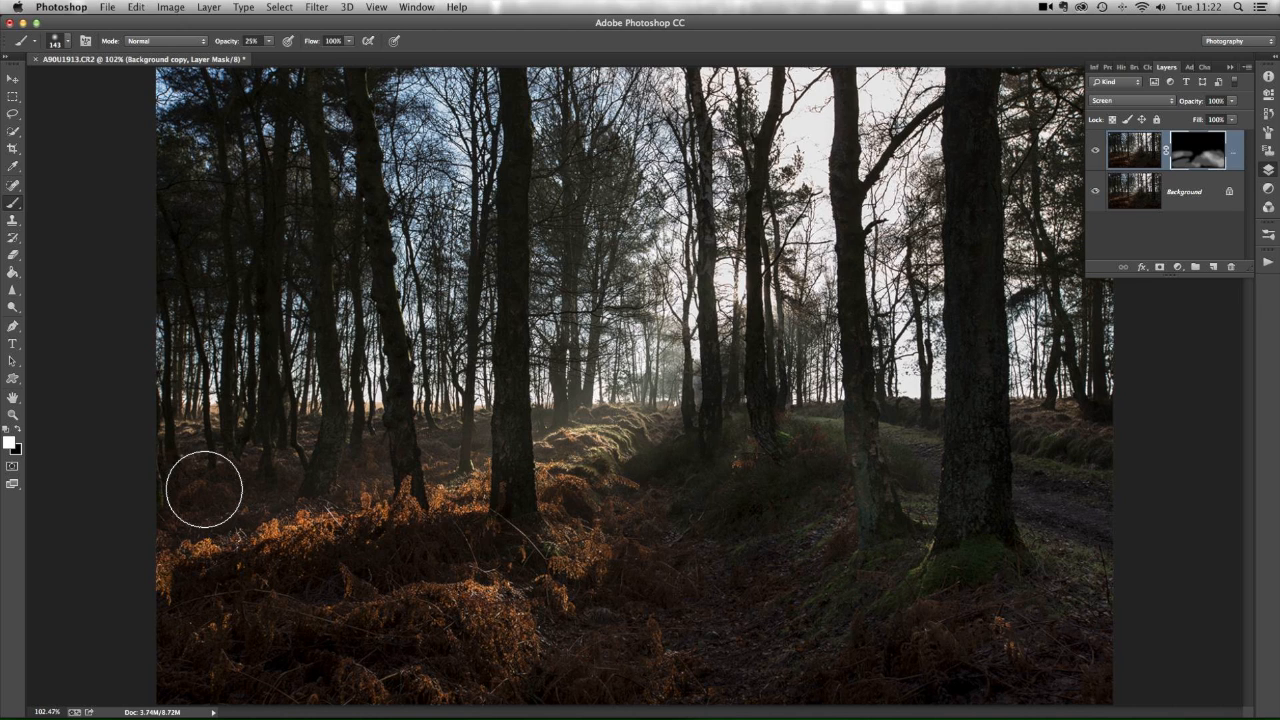
# - Reduce the Screen layer's opacity to 90% and flatten the image
pyautogui.click(1215, 100)
pyautogui.click(1232, 102)
pyautogui.moveTo(1232, 118)
pyautogui.mouseDown()
pyautogui.moveTo(1148, 116)
pyautogui.moveTo(1228, 116)
pyautogui.mouseUp()
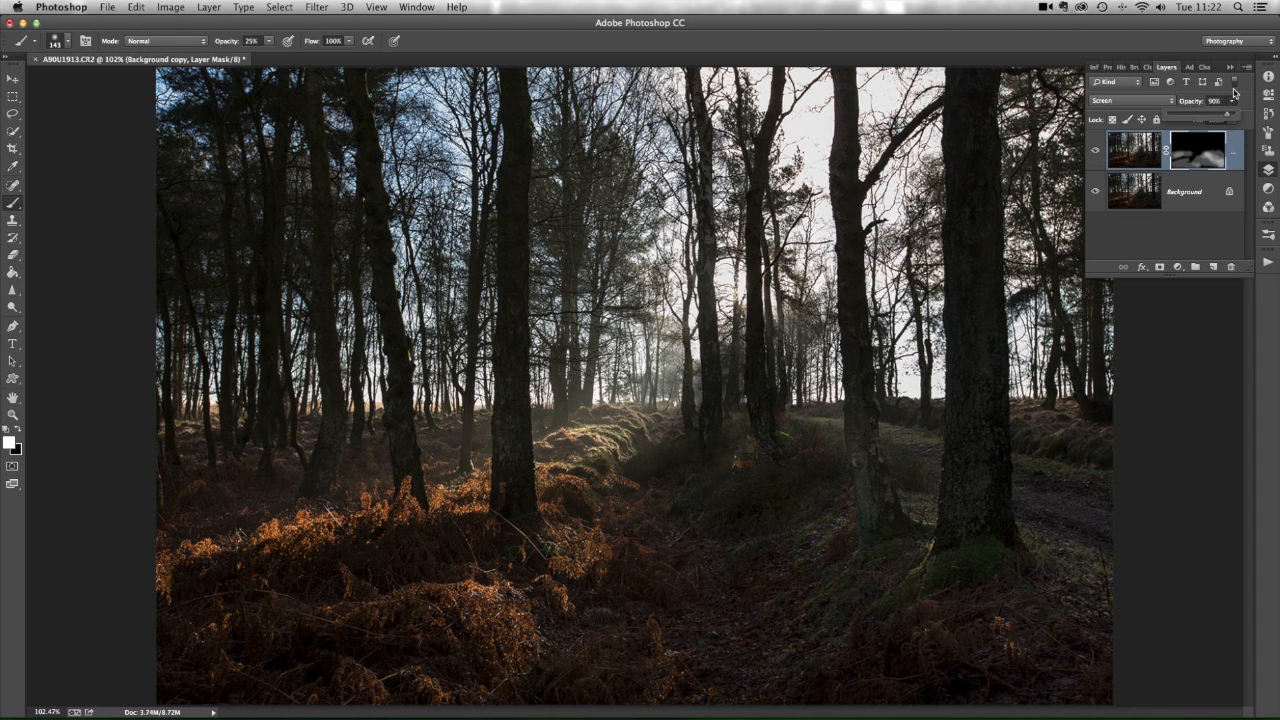
pyautogui.click(1229, 68)
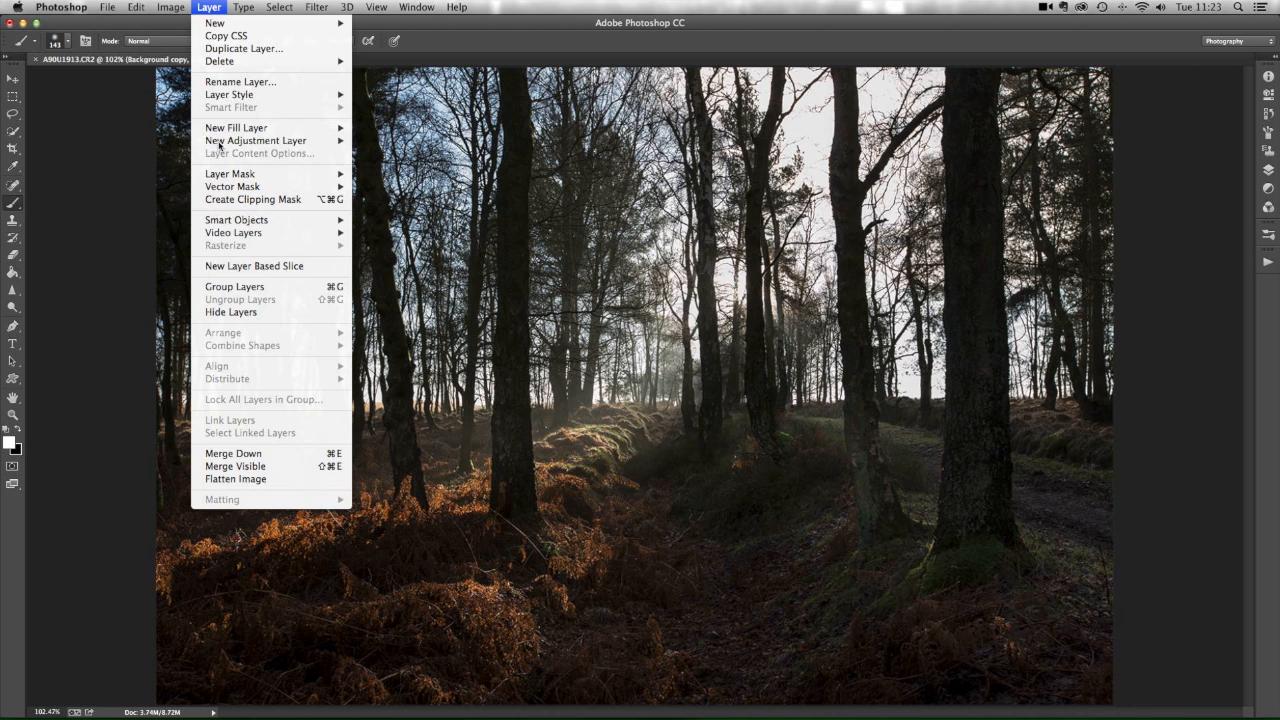
pyautogui.click(225, 479)
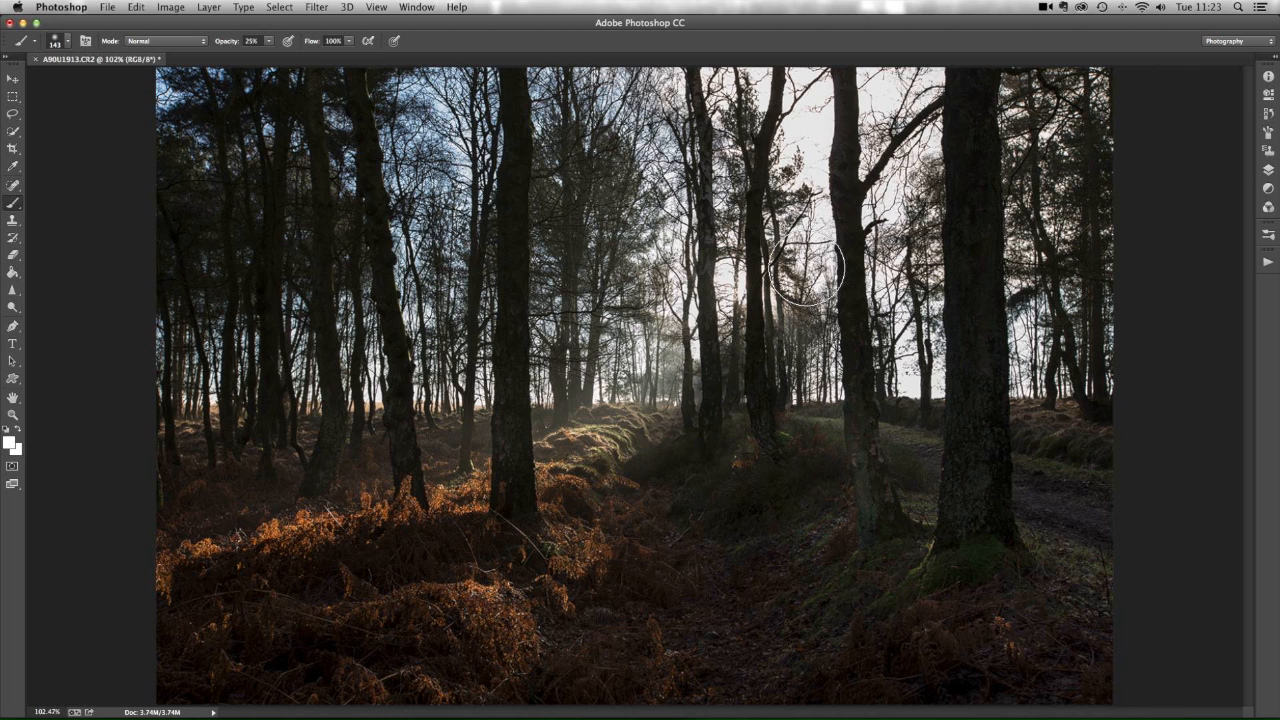
# - Duplicate the Background layer with its default name and set the copy's blend mode to Multiply
pyautogui.click(1269, 172)
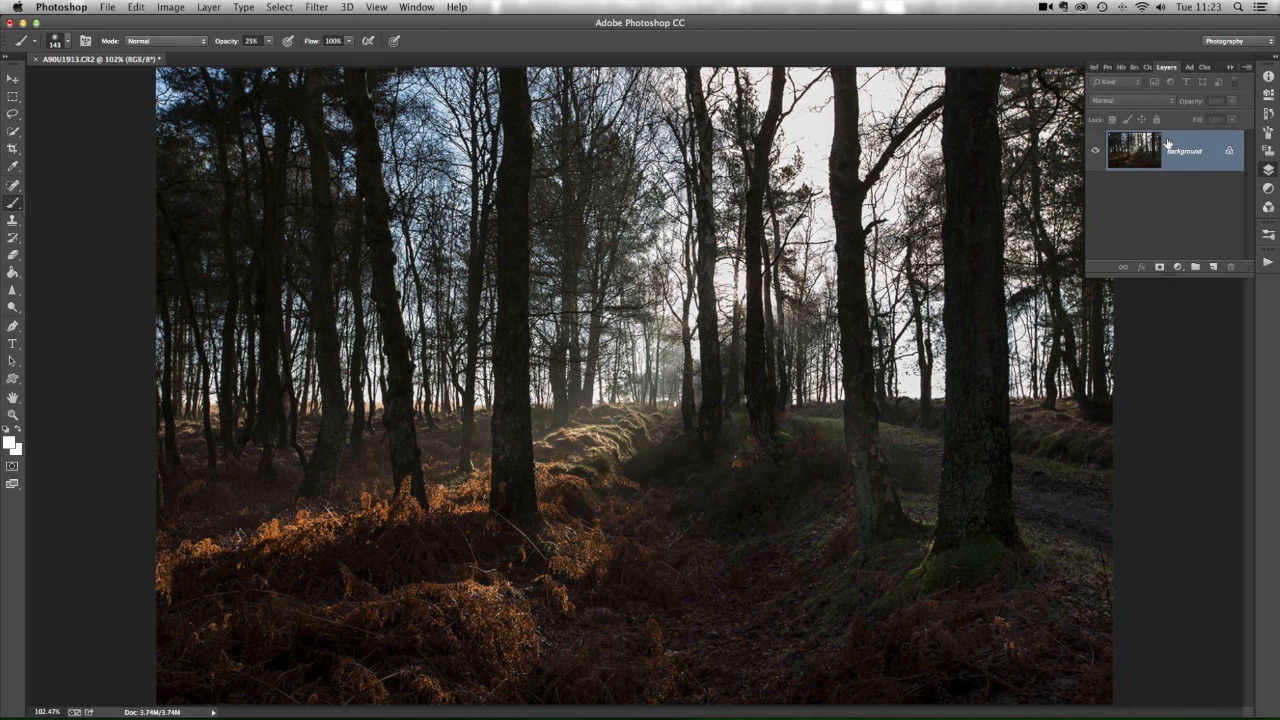
pyautogui.rightClick(1168, 144)
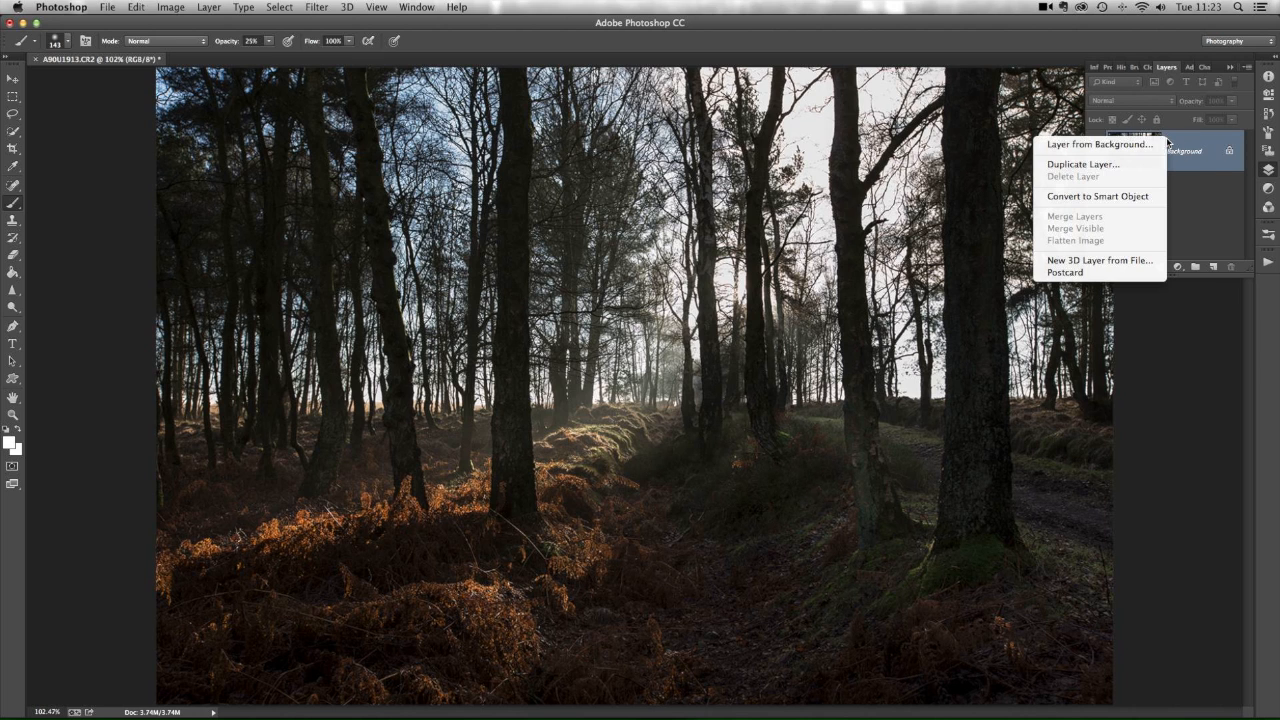
pyautogui.click(1096, 166)
pyautogui.click(778, 286)
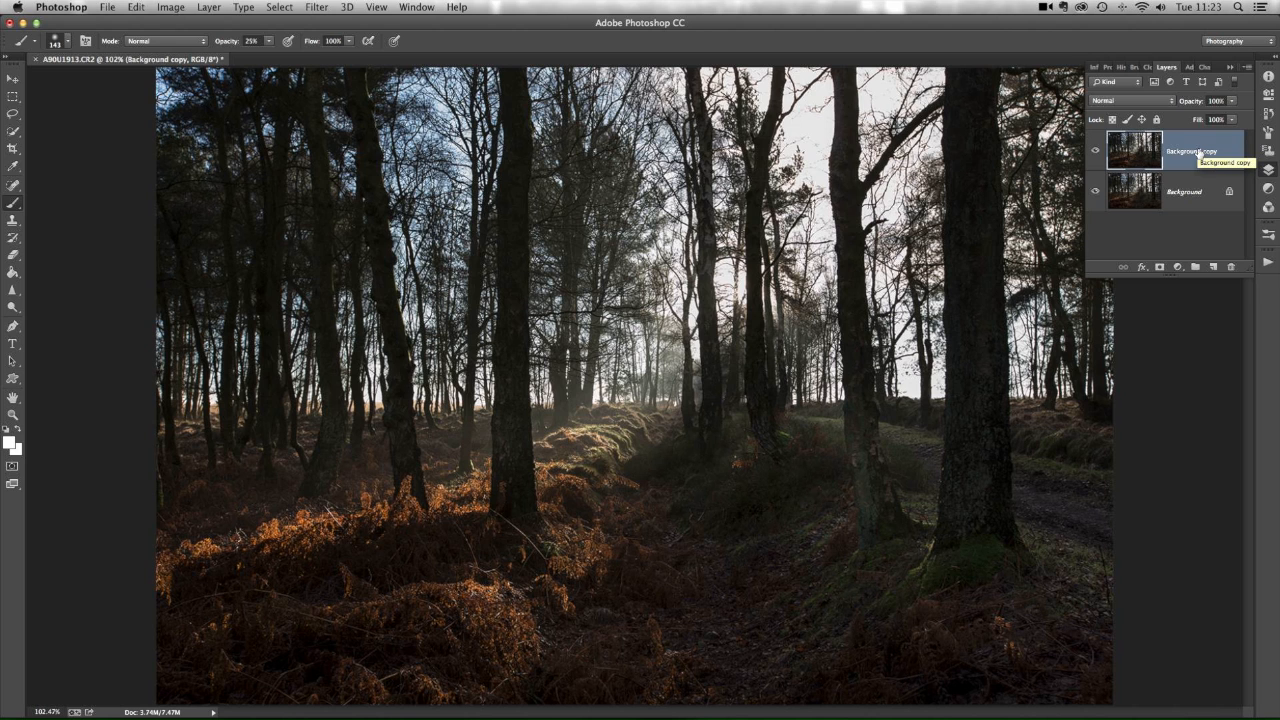
pyautogui.click(1123, 103)
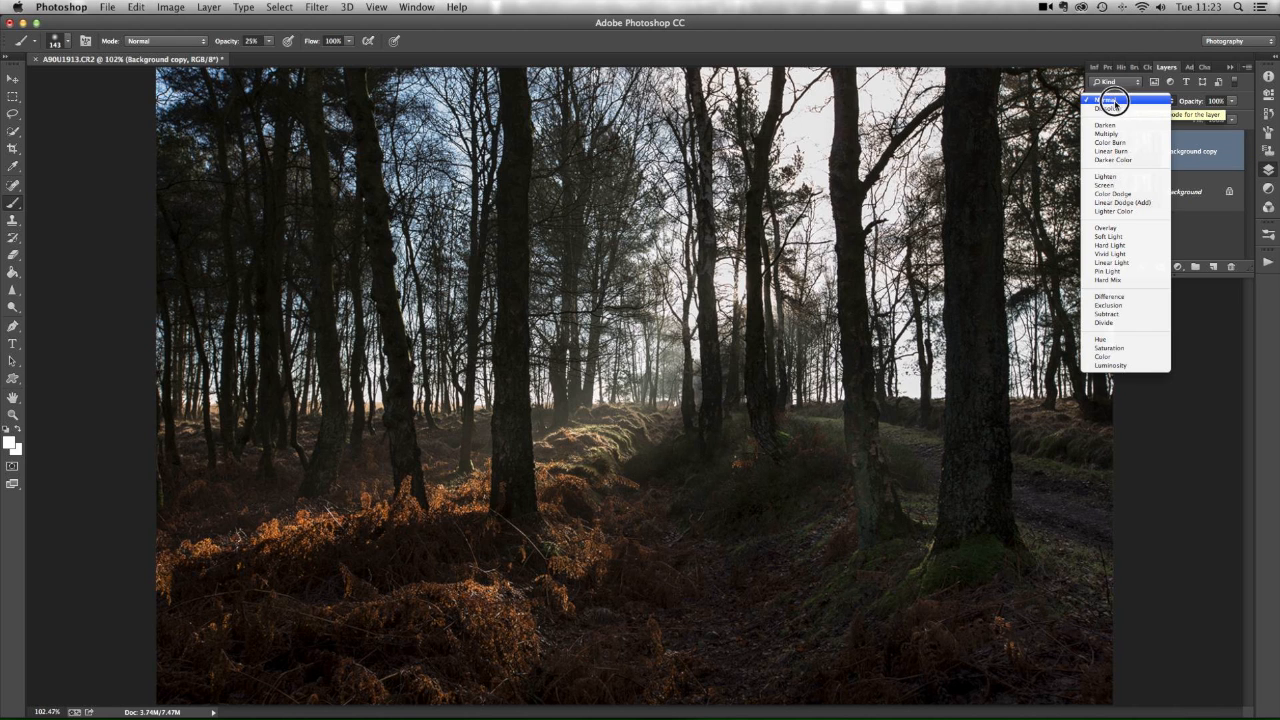
pyautogui.click(1110, 134)
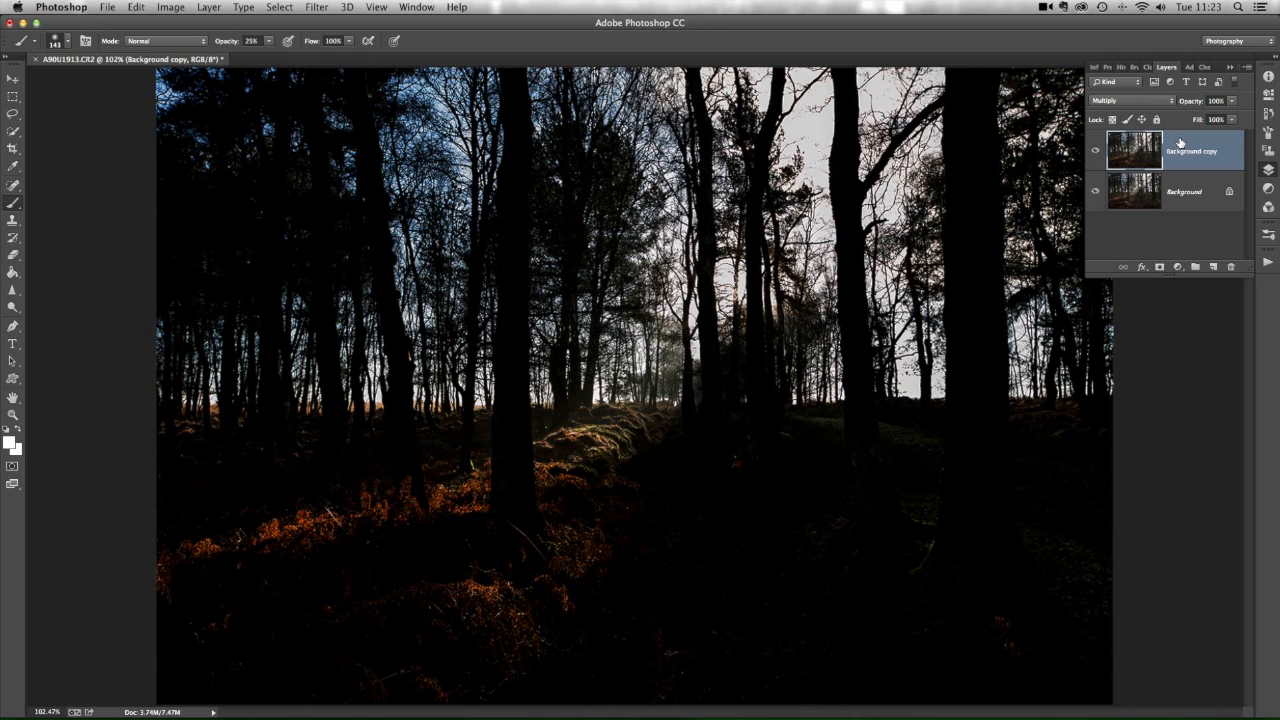
# - Add a layer mask to the Multiply layer and fill it with black
pyautogui.click(1159, 268)
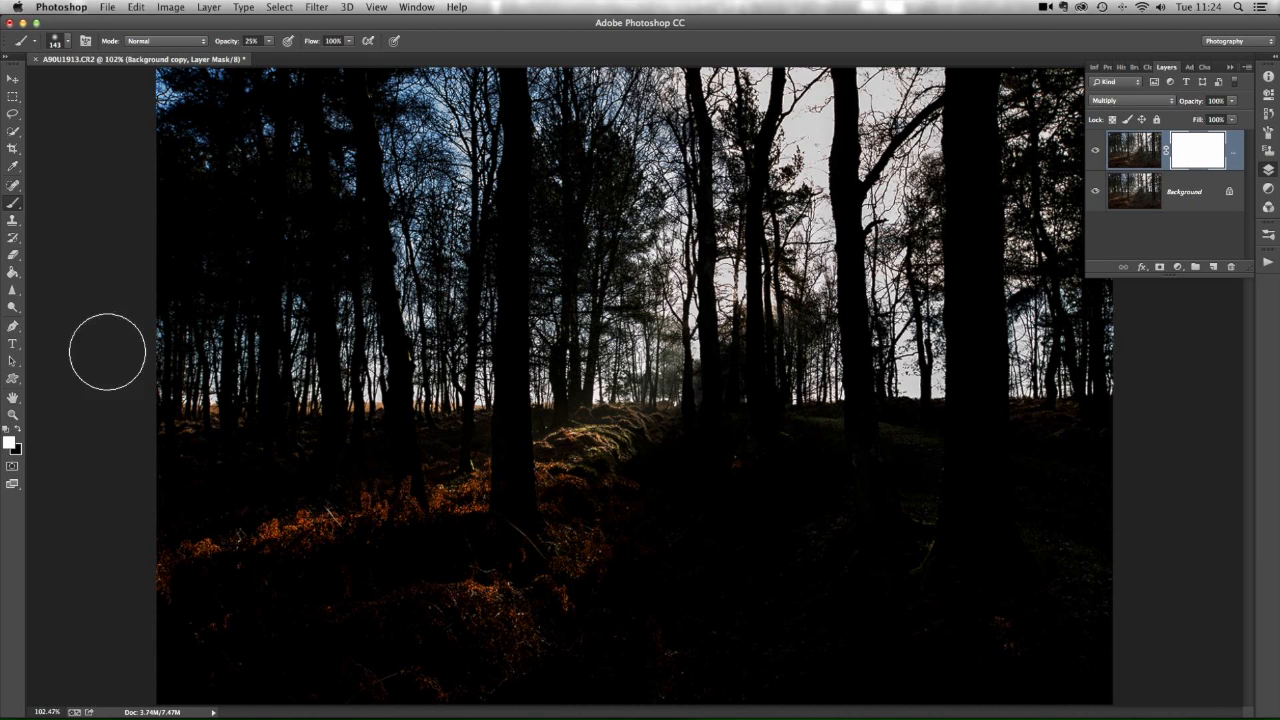
pyautogui.click(18, 430)
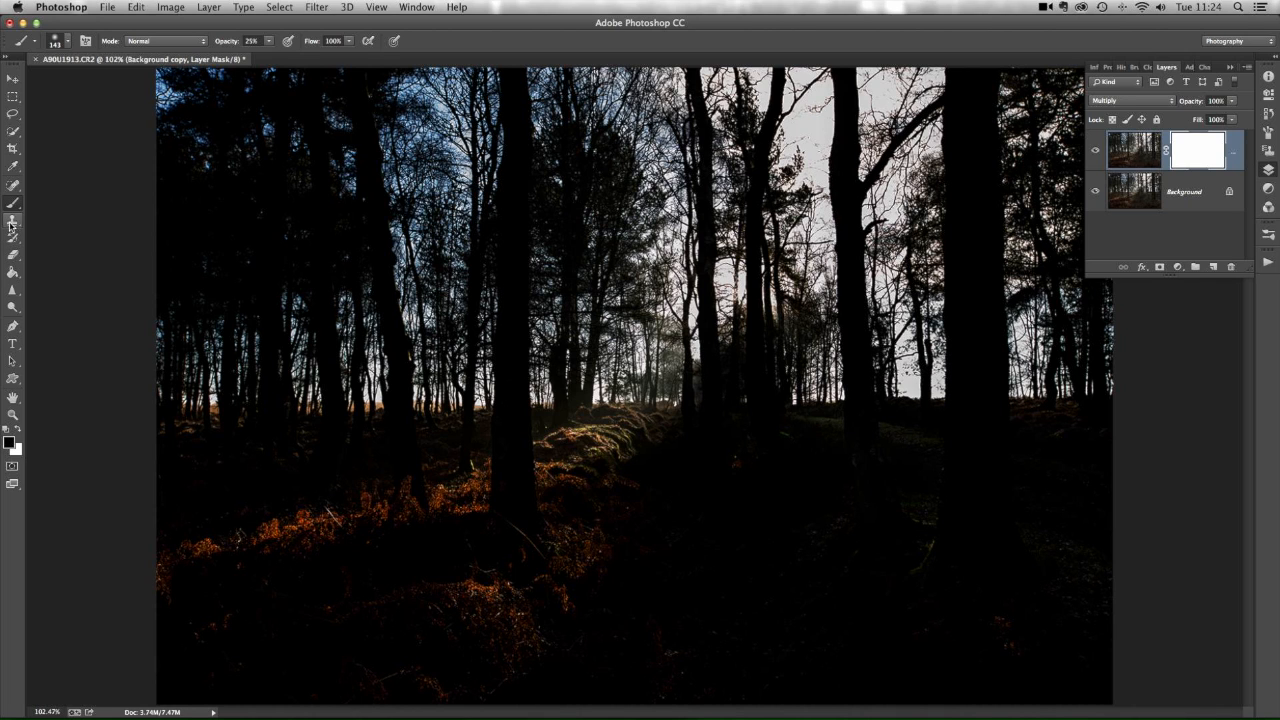
pyautogui.click(12, 274)
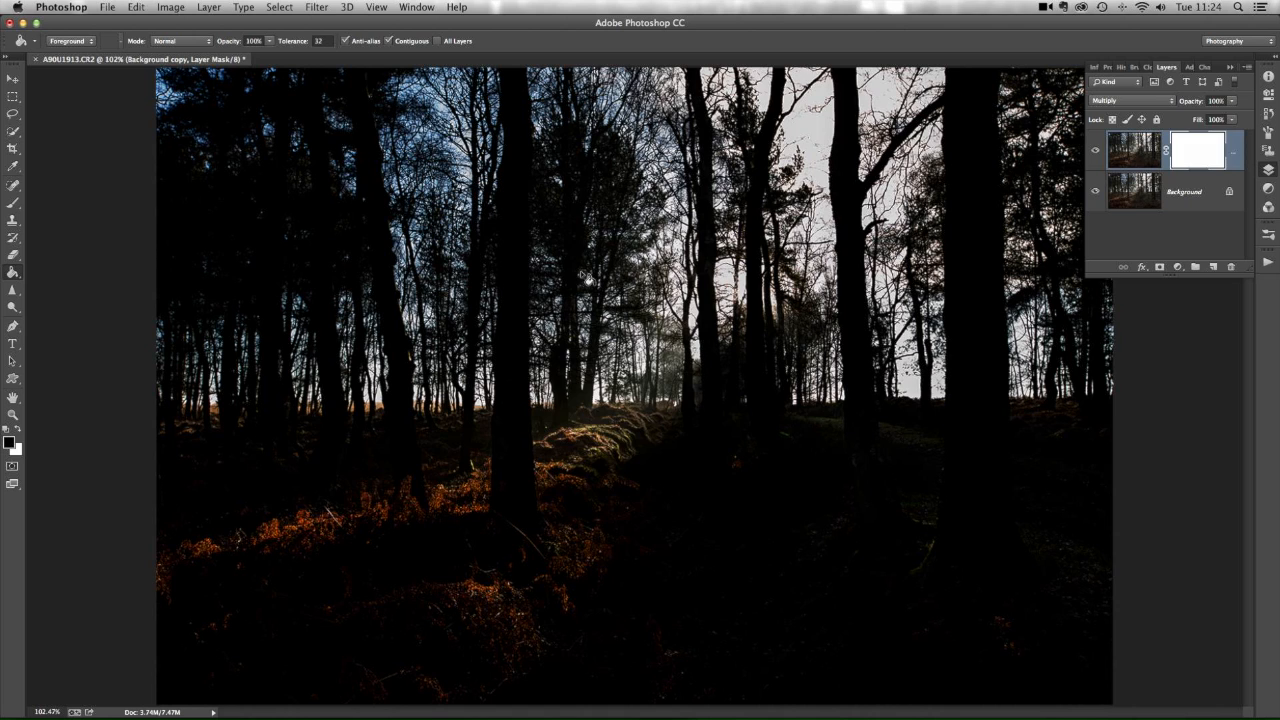
pyautogui.click(583, 274)
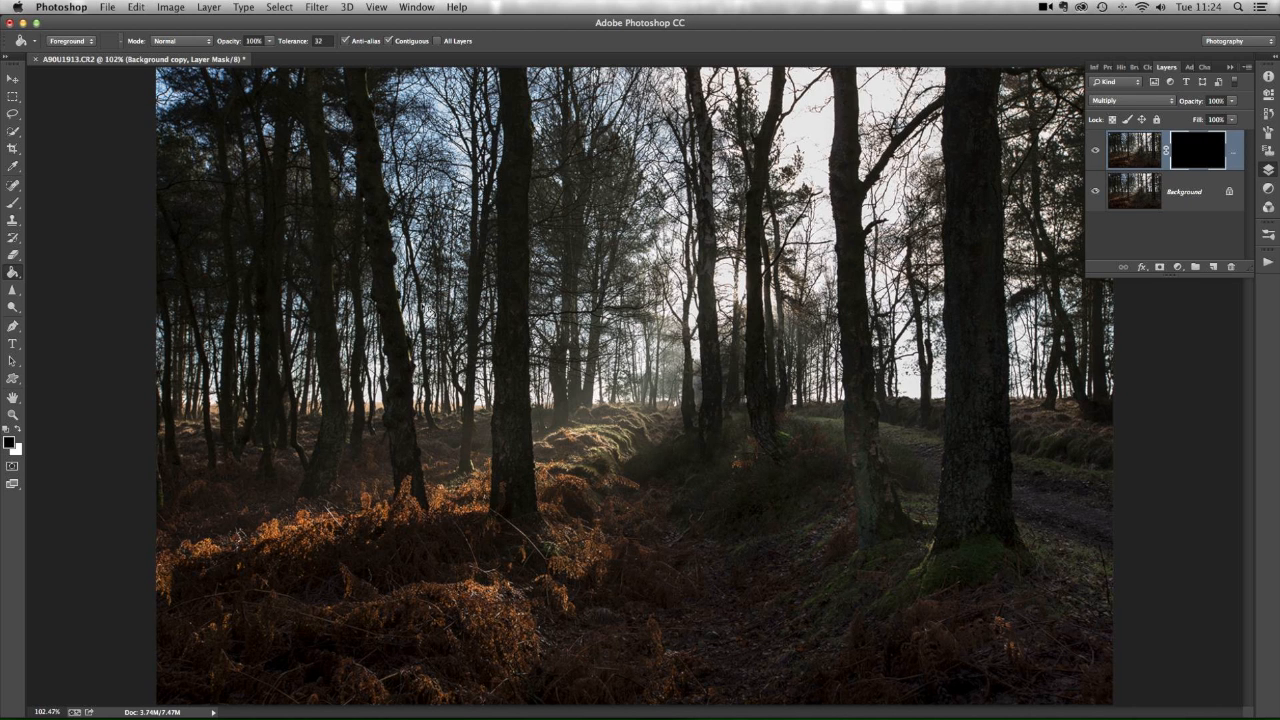
# - Paint white on the mask at 25% brush opacity over the sky between the left and central trees and beside the right-hand trunks
pyautogui.click(1199, 150)
pyautogui.click(18, 430)
pyautogui.click(12, 204)
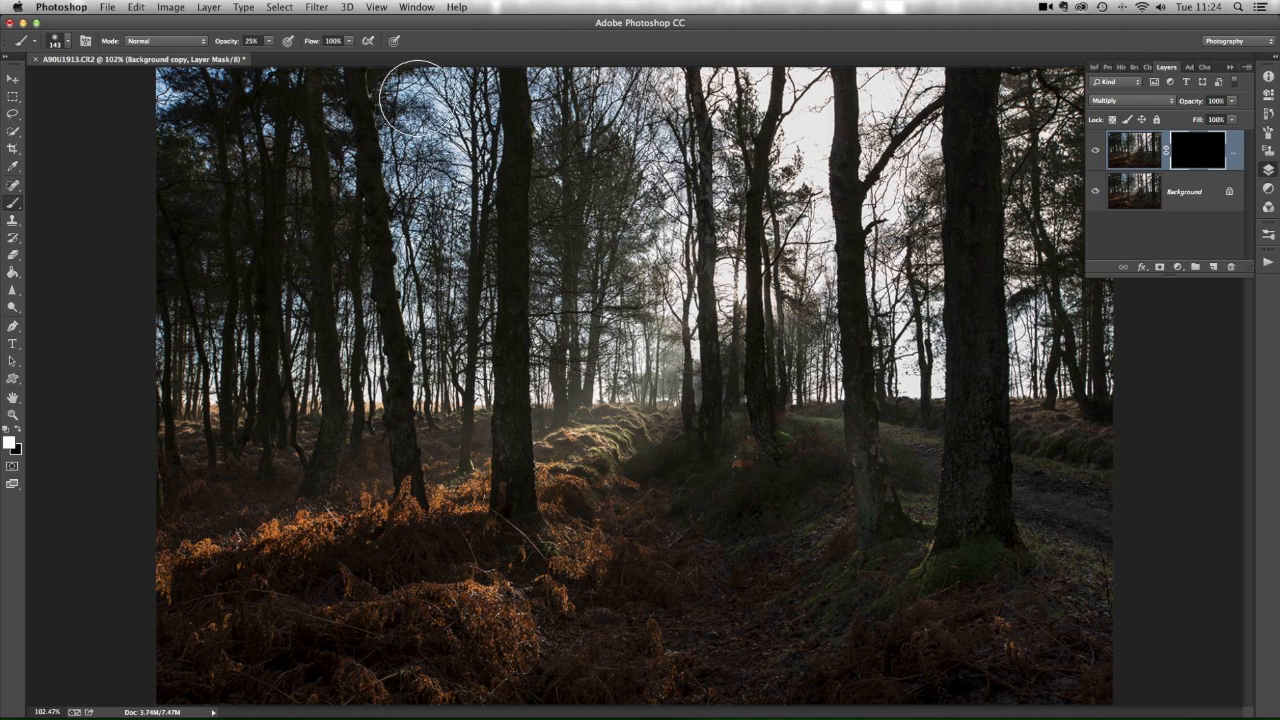
pyautogui.moveTo(424, 92)
pyautogui.mouseDown()
pyautogui.moveTo(420, 205)
pyautogui.moveTo(437, 220)
pyautogui.moveTo(439, 165)
pyautogui.moveTo(424, 281)
pyautogui.mouseUp()
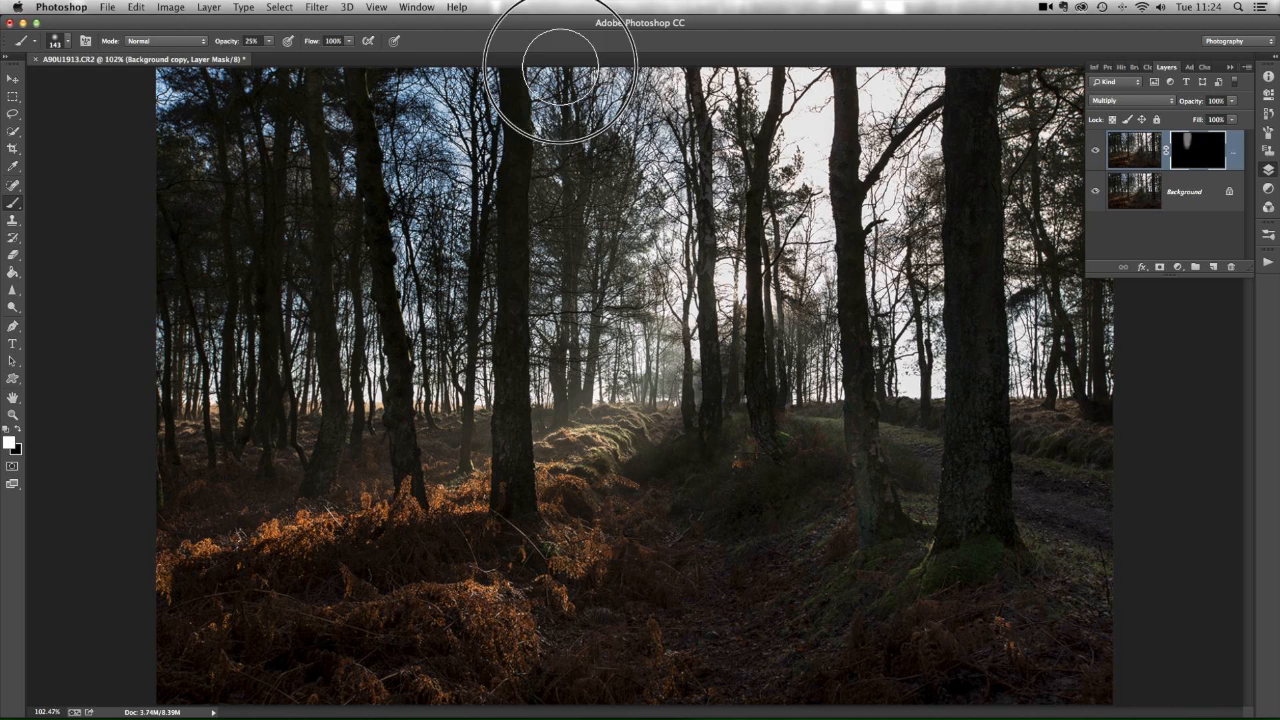
pyautogui.moveTo(645, 288)
pyautogui.mouseDown()
pyautogui.moveTo(566, 300)
pyautogui.moveTo(543, 329)
pyautogui.moveTo(450, 300)
pyautogui.moveTo(482, 378)
pyautogui.moveTo(436, 379)
pyautogui.mouseUp()
pyautogui.moveTo(297, 339); pyautogui.dragTo(297, 410)
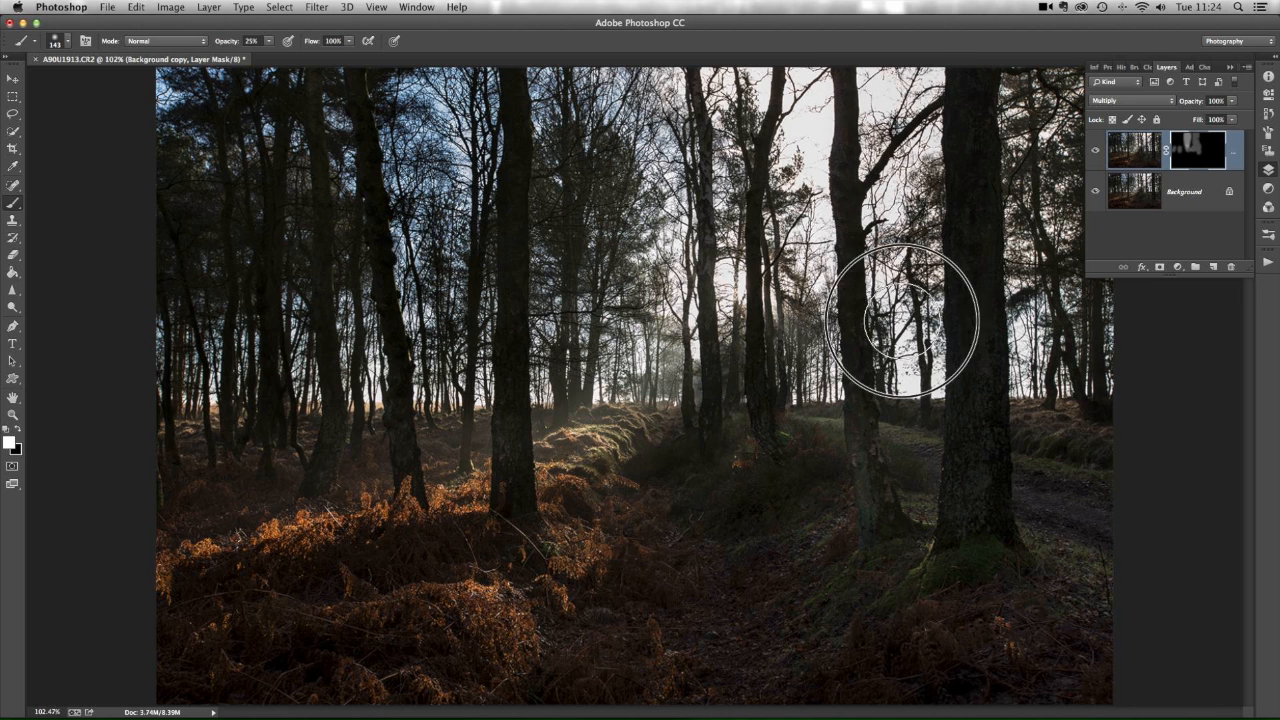
pyautogui.moveTo(905, 357); pyautogui.dragTo(905, 362)
pyautogui.moveTo(799, 109)
pyautogui.mouseDown()
pyautogui.moveTo(817, 361)
pyautogui.moveTo(804, 381)
pyautogui.mouseUp()
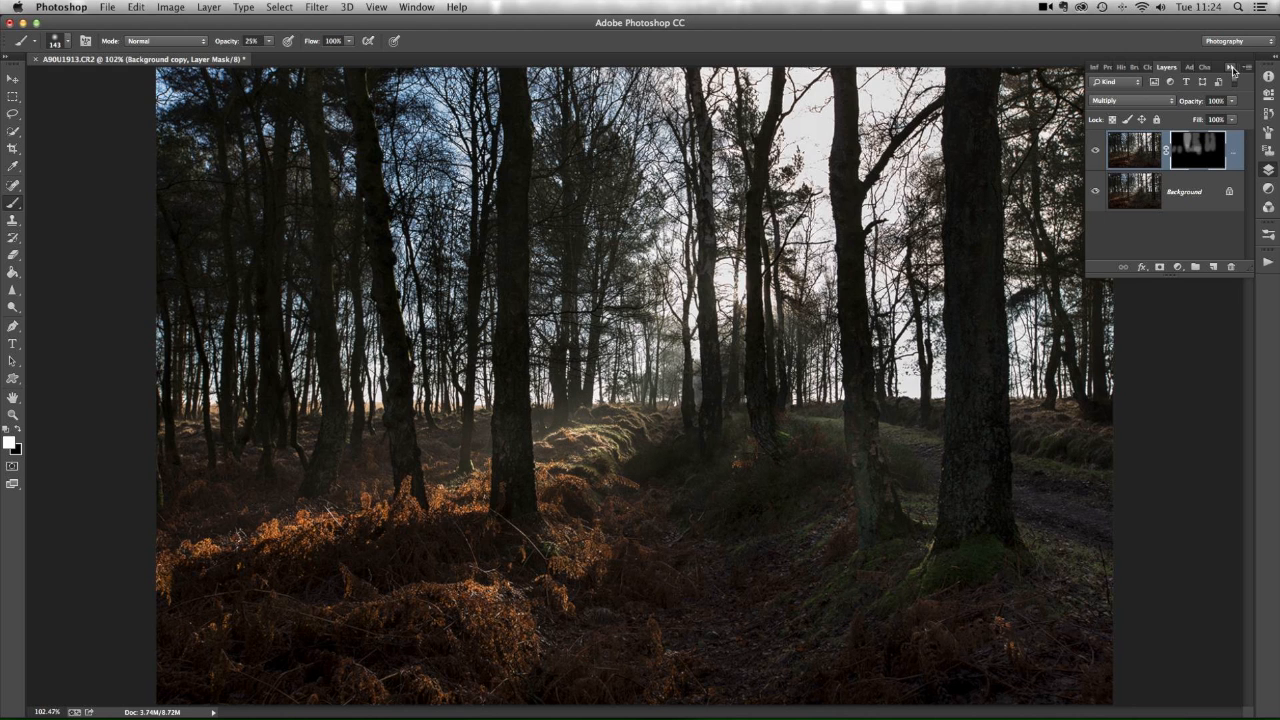
# - Build up more white strokes on the mask over the sky behind the right-hand, central and left trees, and flatten the image
pyautogui.click(1231, 66)
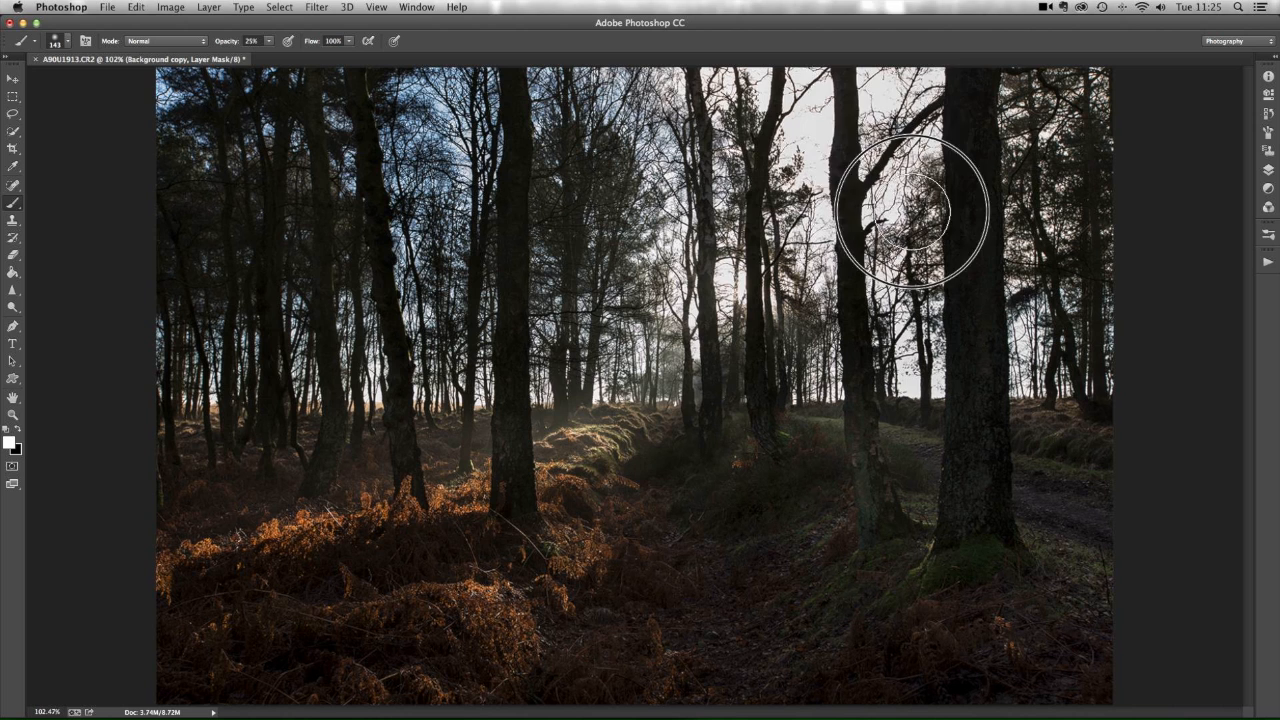
pyautogui.moveTo(912, 80)
pyautogui.mouseDown()
pyautogui.moveTo(890, 88)
pyautogui.moveTo(903, 103)
pyautogui.mouseUp()
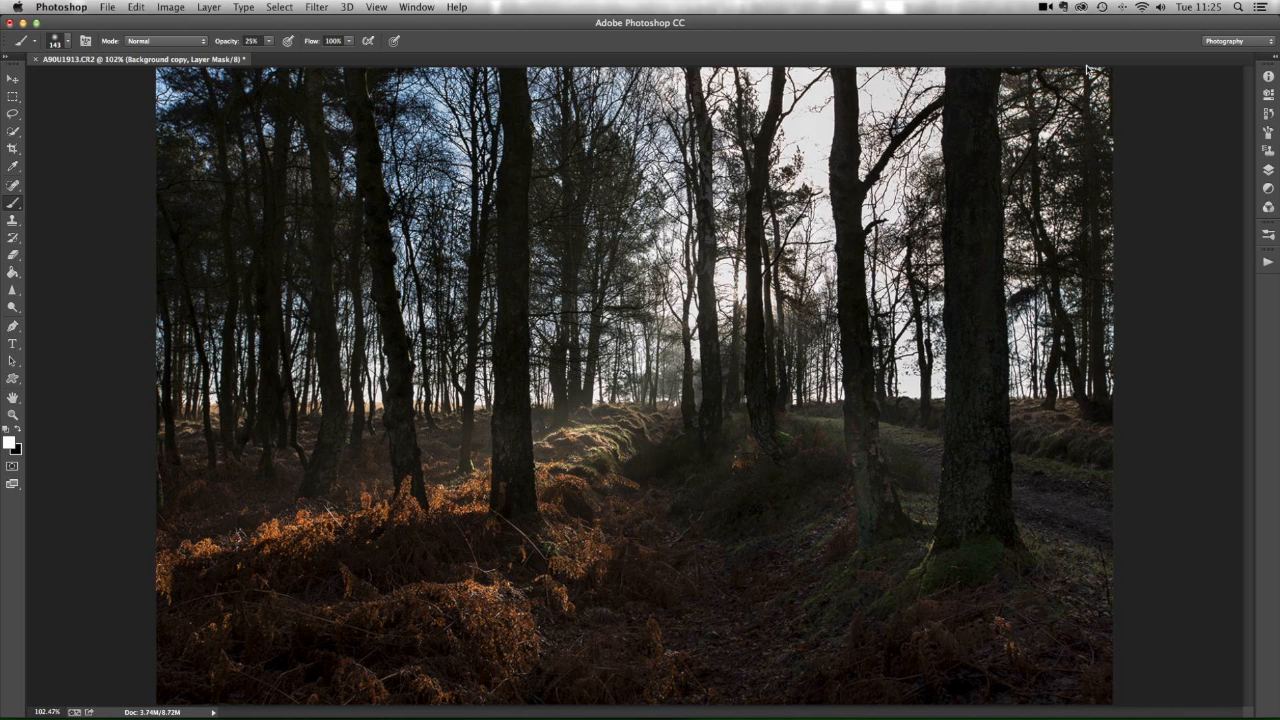
pyautogui.moveTo(1038, 85)
pyautogui.mouseDown()
pyautogui.moveTo(1095, 84)
pyautogui.moveTo(1072, 338)
pyautogui.mouseUp()
pyautogui.moveTo(623, 359)
pyautogui.mouseDown()
pyautogui.moveTo(632, 284)
pyautogui.moveTo(585, 240)
pyautogui.moveTo(577, 138)
pyautogui.moveTo(605, 159)
pyautogui.moveTo(612, 48)
pyautogui.moveTo(611, 112)
pyautogui.moveTo(630, 88)
pyautogui.moveTo(621, 180)
pyautogui.moveTo(564, 81)
pyautogui.moveTo(563, 130)
pyautogui.moveTo(593, 129)
pyautogui.moveTo(625, 91)
pyautogui.moveTo(639, 129)
pyautogui.moveTo(616, 307)
pyautogui.moveTo(625, 342)
pyautogui.mouseUp()
pyautogui.moveTo(414, 63)
pyautogui.mouseDown()
pyautogui.moveTo(434, 177)
pyautogui.moveTo(436, 345)
pyautogui.mouseUp()
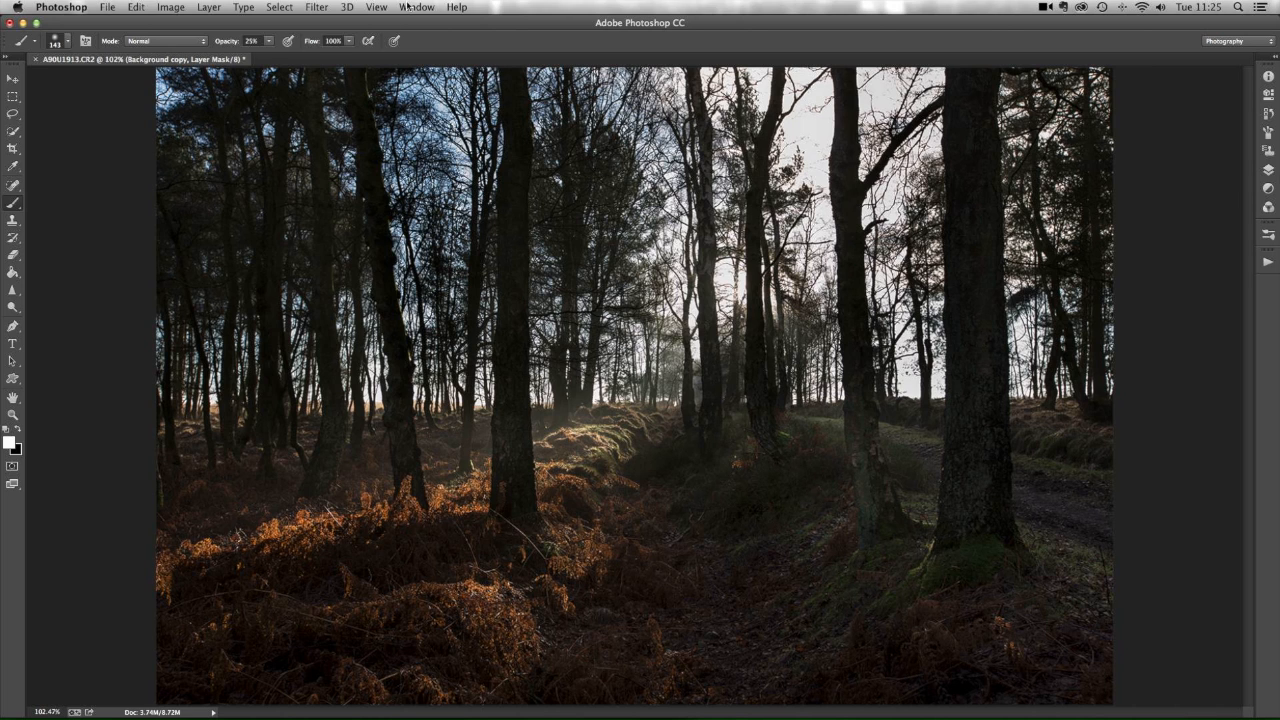
pyautogui.click(208, 8)
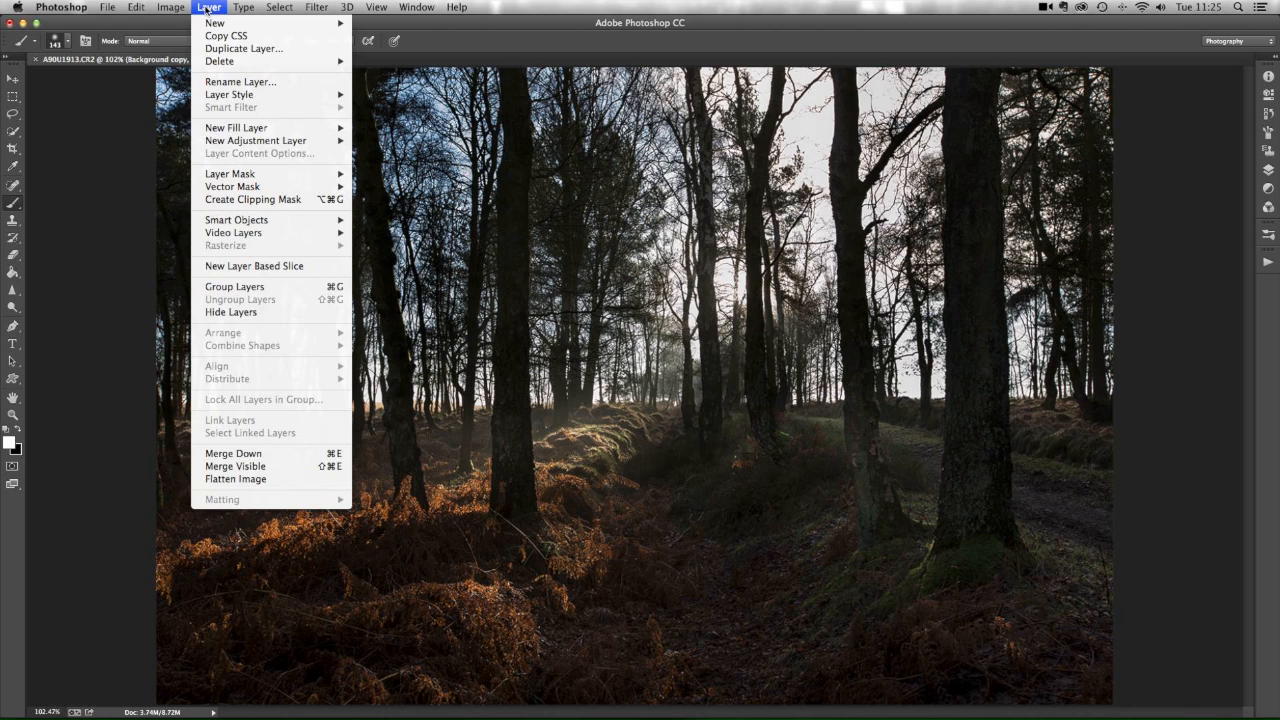
pyautogui.click(261, 480)
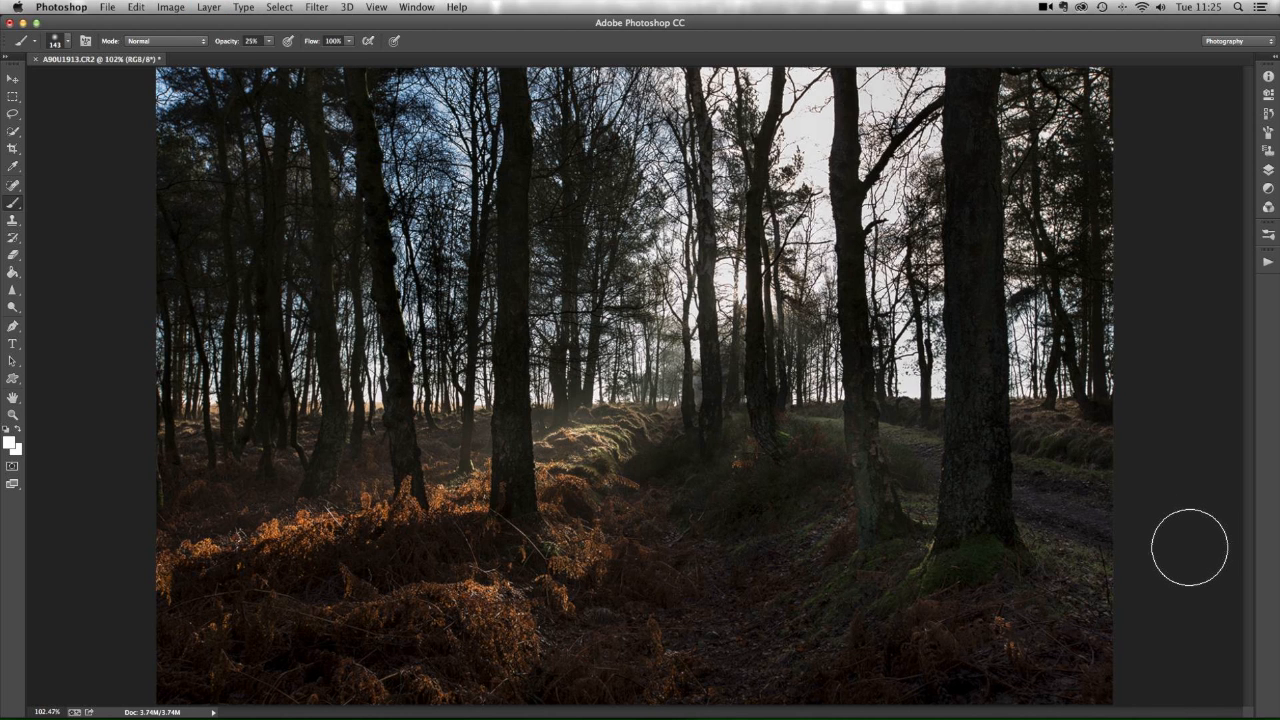